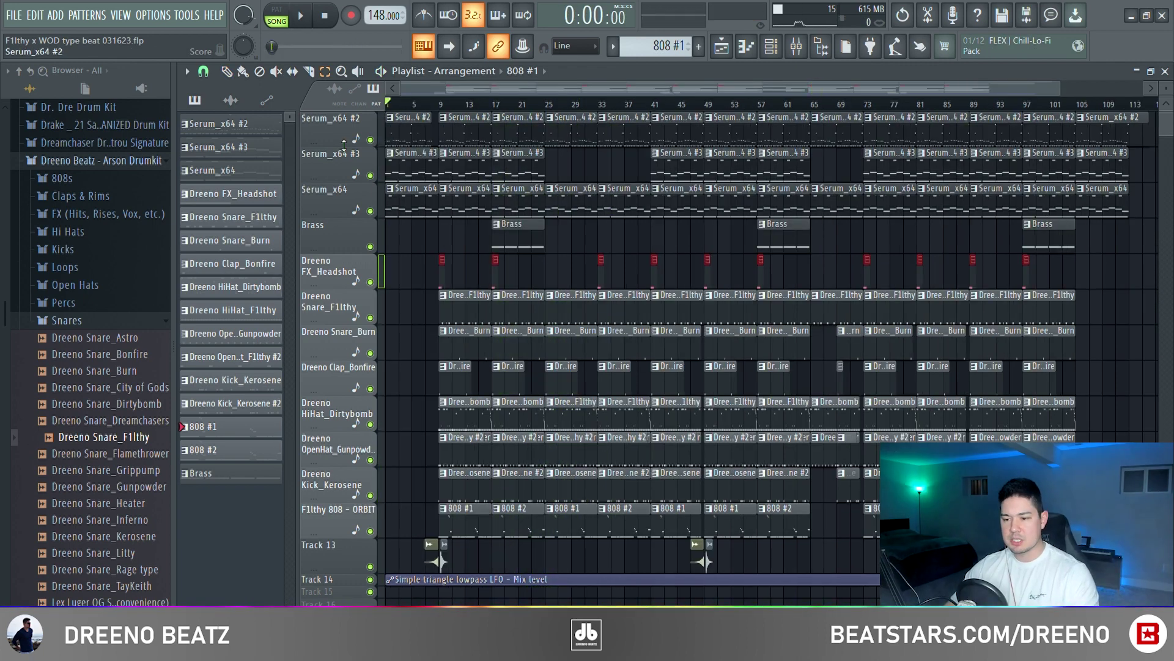
Leave only the three Serum melody tracks playing by muting the brass, effects and drum tracks, and play bars 9 to 17.
{"action": "left_click_drag", "start_coordinate": [340, 140], "coordinate": [335, 188]}
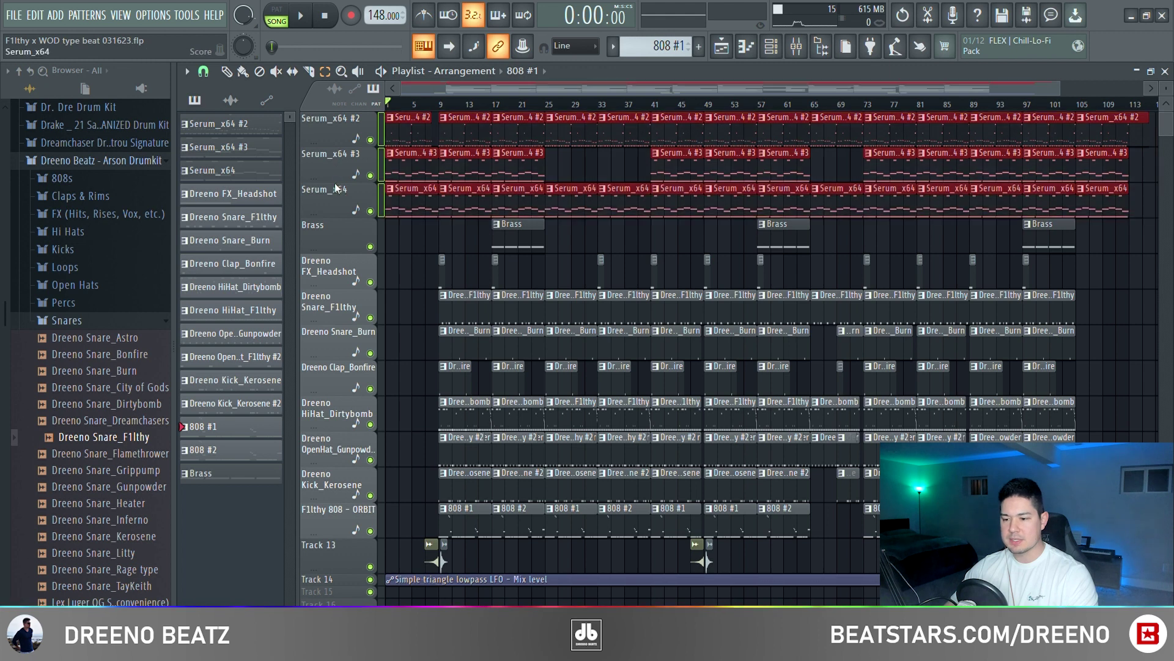
{"action": "left_click", "coordinate": [343, 230]}
{"action": "left_click_drag", "start_coordinate": [370, 301], "coordinate": [320, 526]}
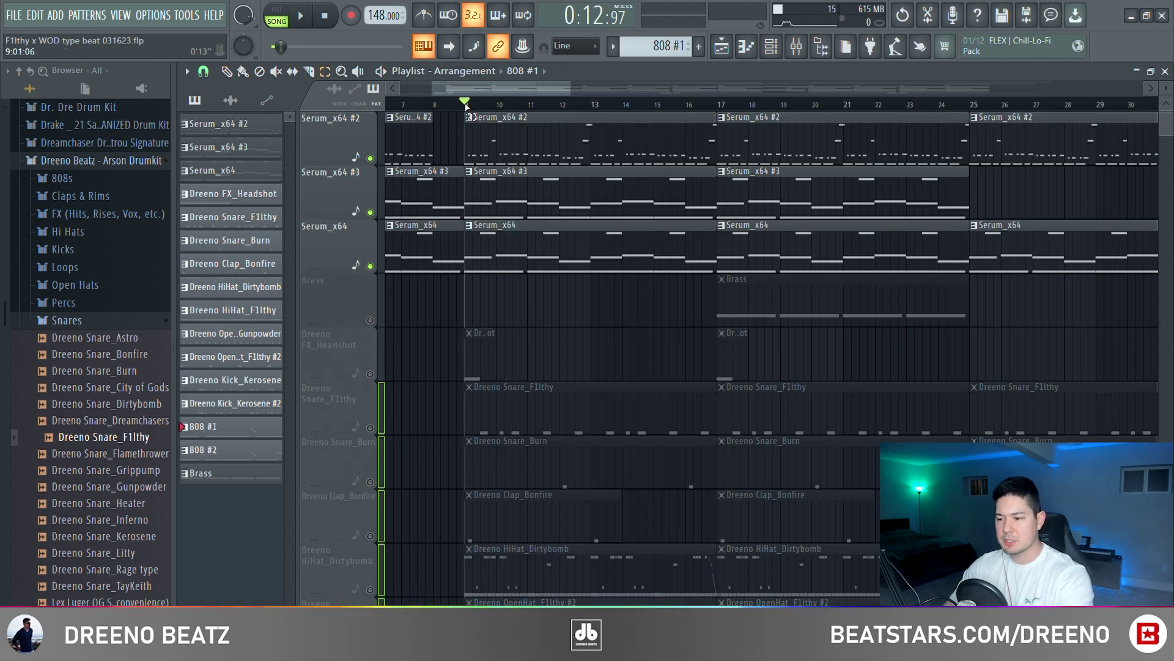
{"action": "left_click_drag", "start_coordinate": [467, 110], "coordinate": [715, 110]}
{"action": "key", "text": "space"}
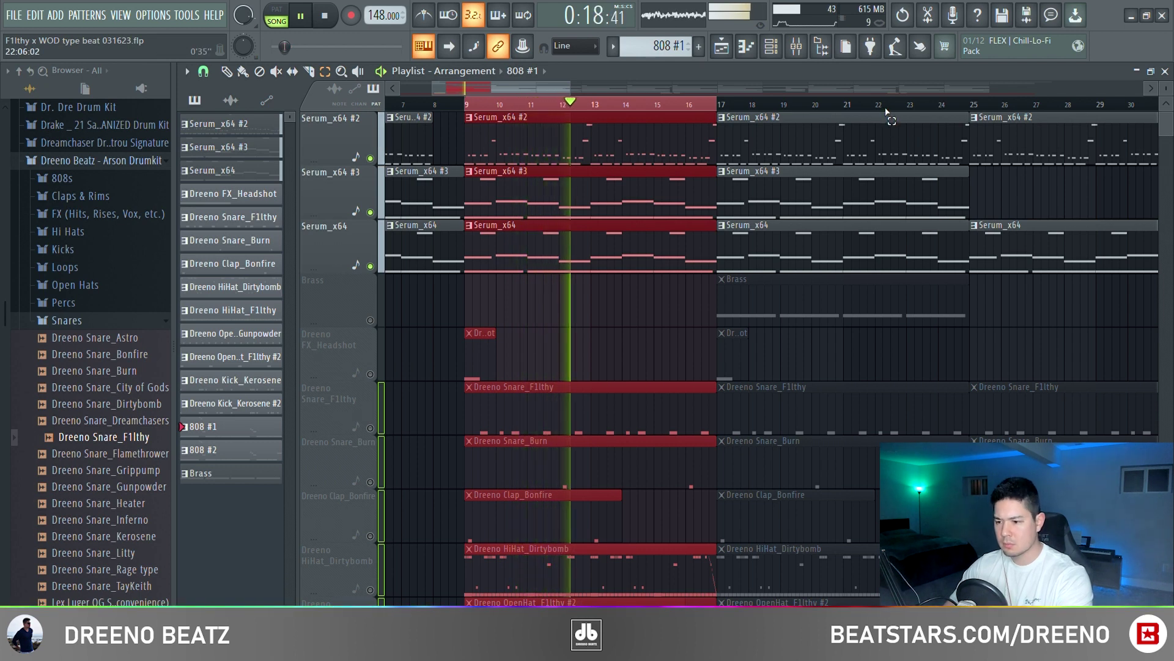
{"action": "key", "text": "space"}
Open the Serum_x64 #2 instrument from the channel rack to view its preset, and close it.
{"action": "double_click", "coordinate": [887, 116]}
{"action": "left_click", "coordinate": [672, 162]}
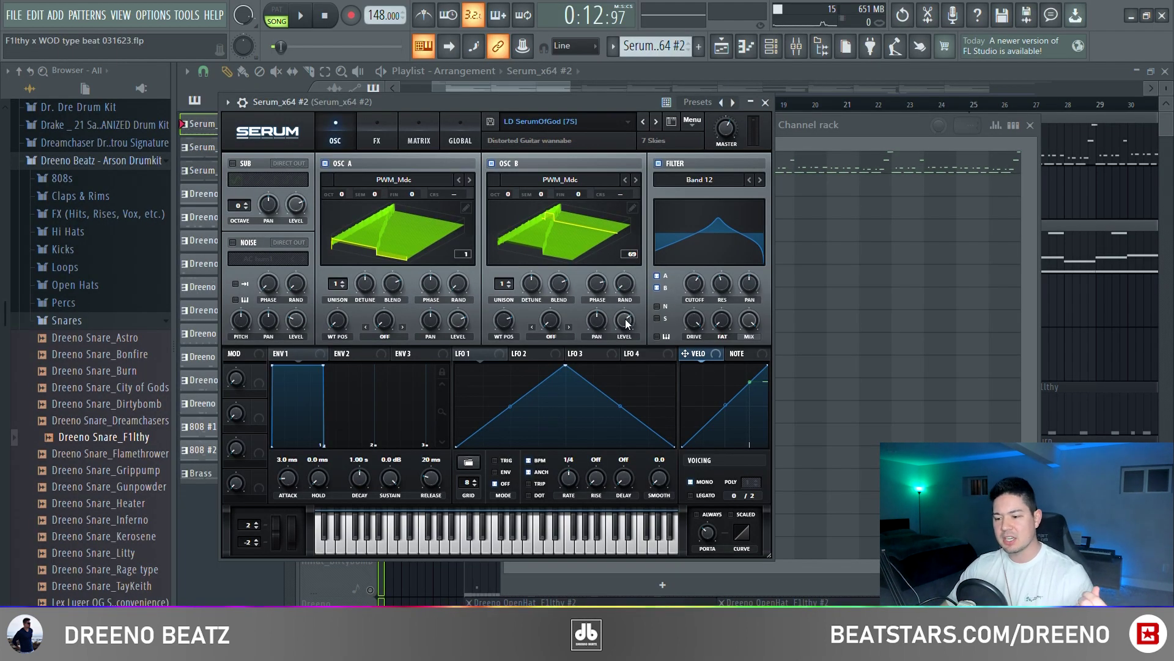
{"action": "left_click", "coordinate": [764, 102]}
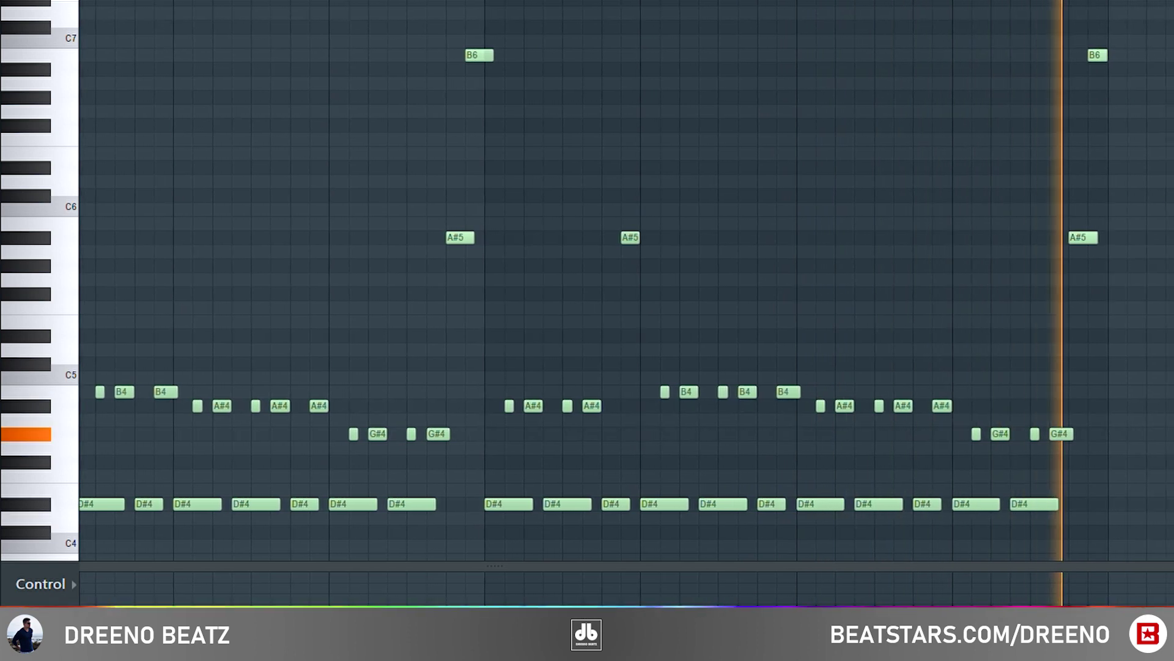
Play the Serum_x64 #2 melody in the piano roll and audition its notes with the typing keyboard.
{"action": "key", "text": "space"}
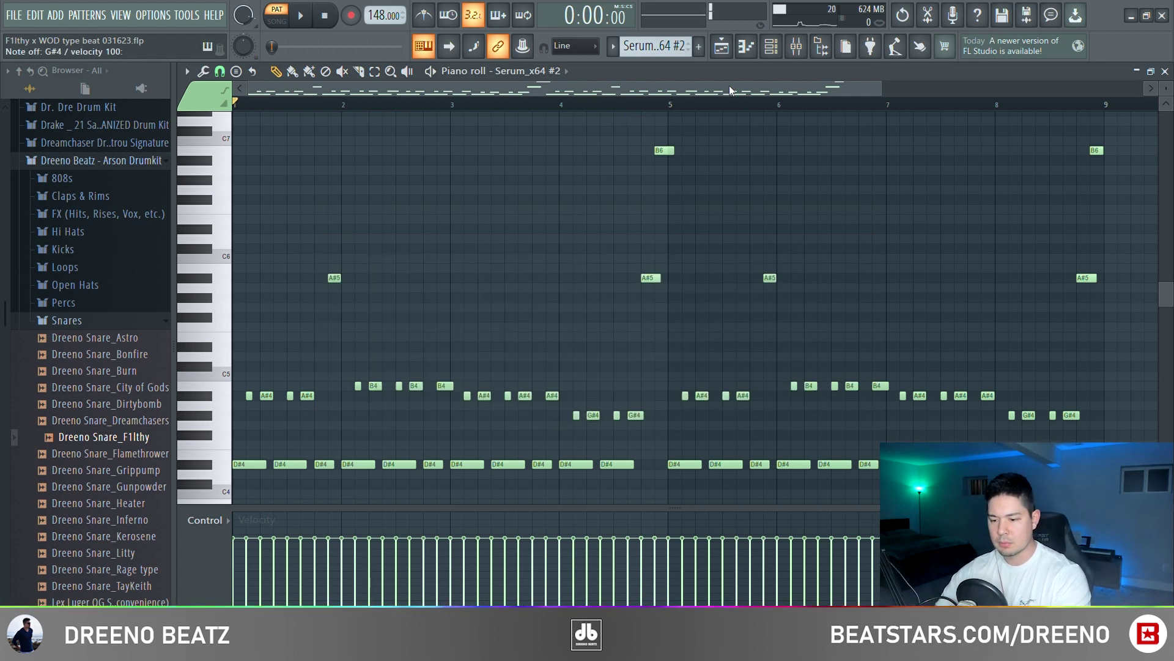
{"action": "key", "text": "d"}
{"action": "key", "text": "j"}
{"action": "key", "text": "d"}
{"action": "key", "text": "j"}
{"action": "key", "text": "d"}
{"action": "key", "text": "j"}
{"action": "key", "text": "j"}
{"action": "key", "text": "d"}
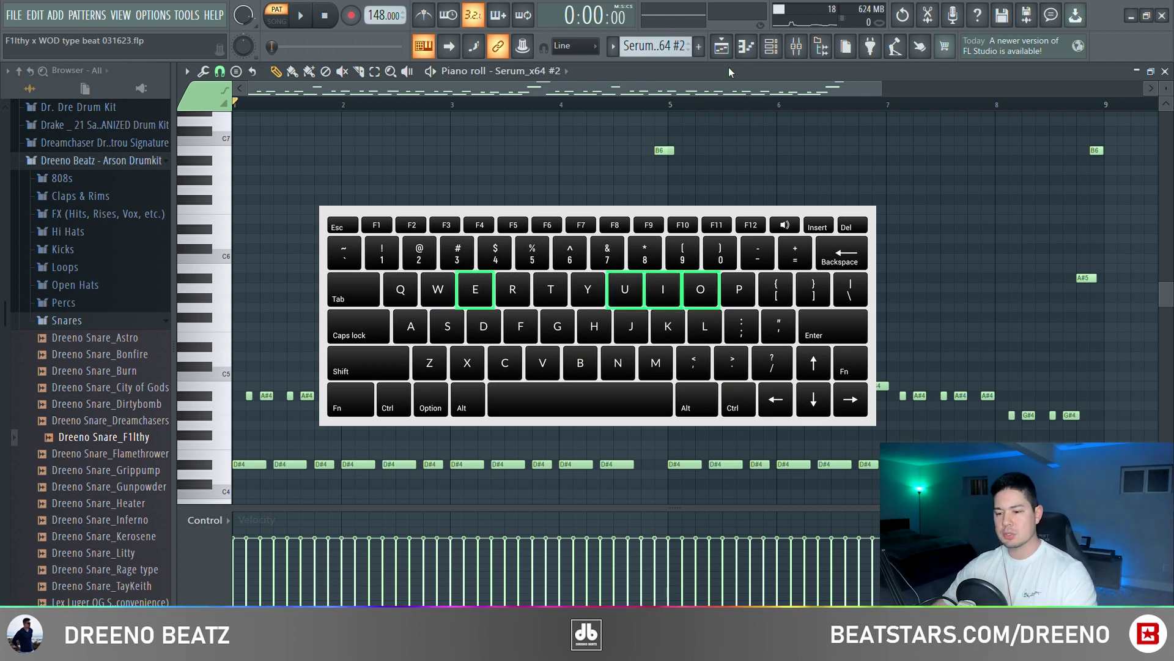
Try the high A#5 and B6 notes one octave lower, play the melody, and move them back up an octave.
{"action": "left_click_drag", "start_coordinate": [206, 136], "coordinate": [207, 319]}
{"action": "key", "text": "ctrl+Down"}
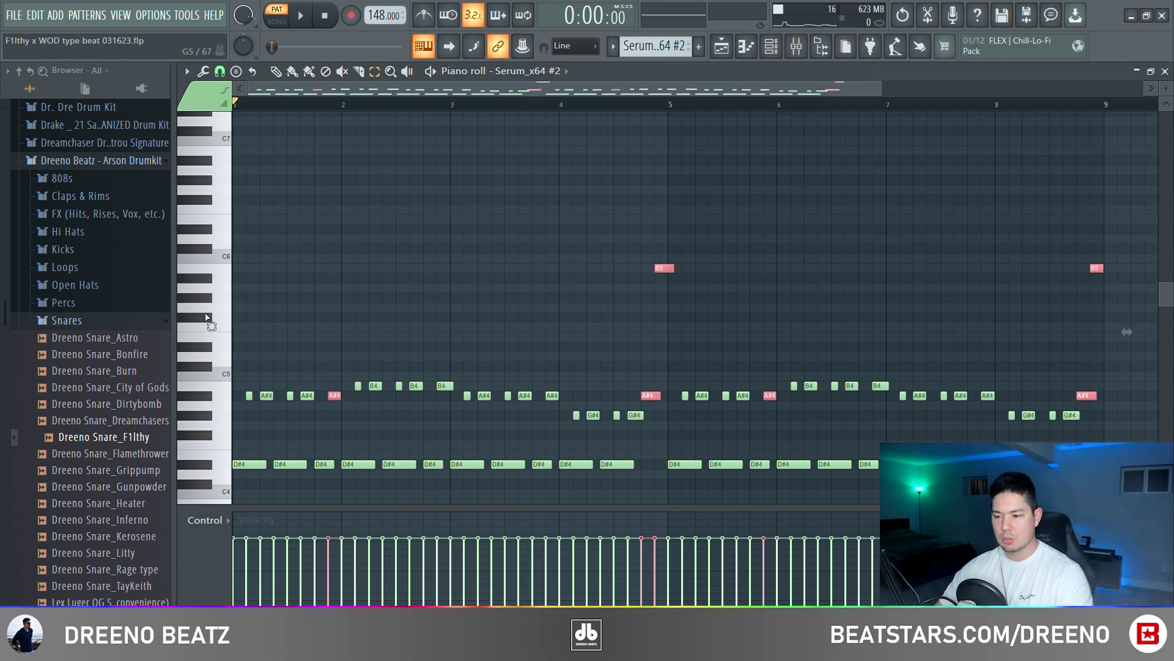
{"action": "key", "text": "ctrl+Up"}
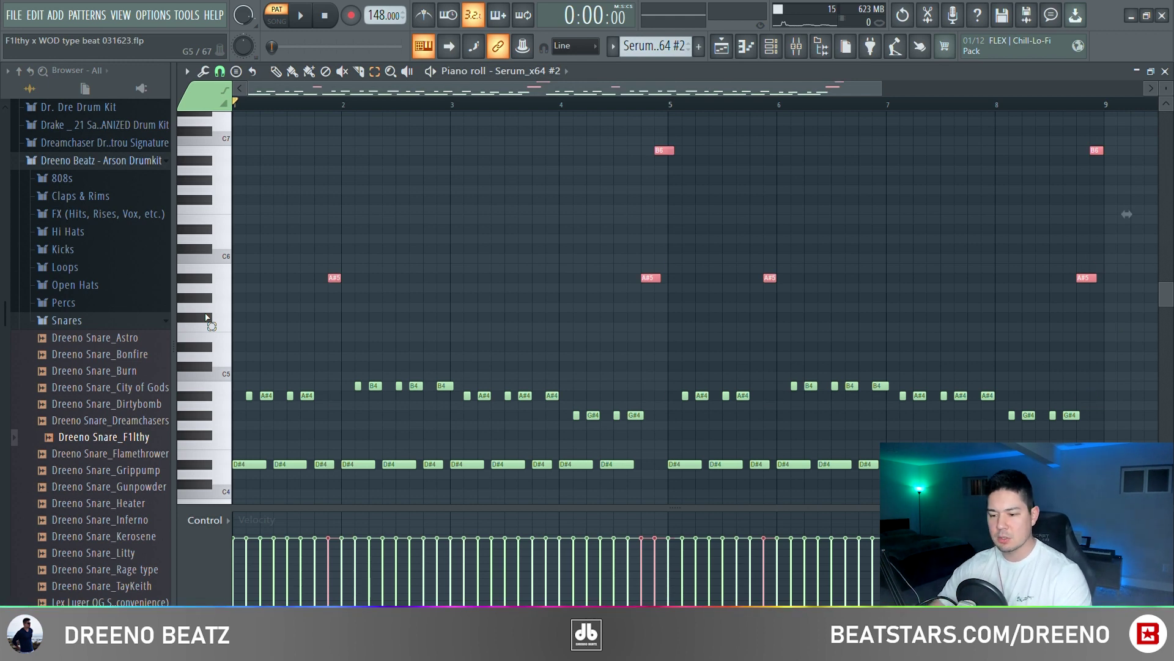
{"action": "key", "text": "ctrl+Down"}
{"action": "key", "text": "space"}
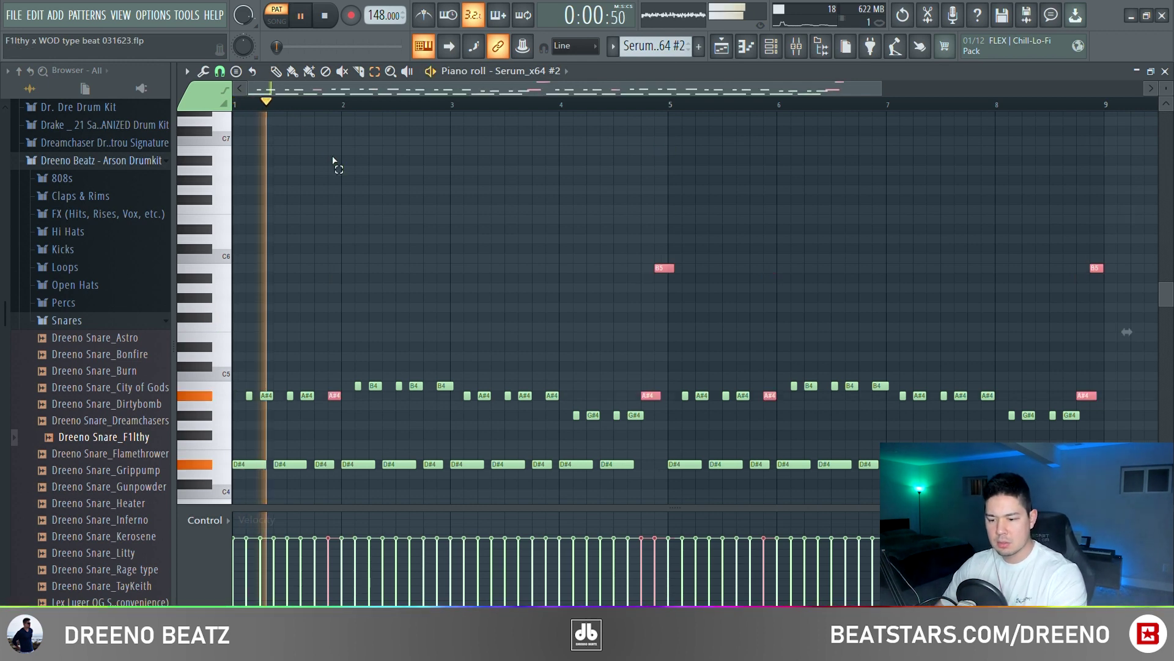
{"action": "key", "text": "space"}
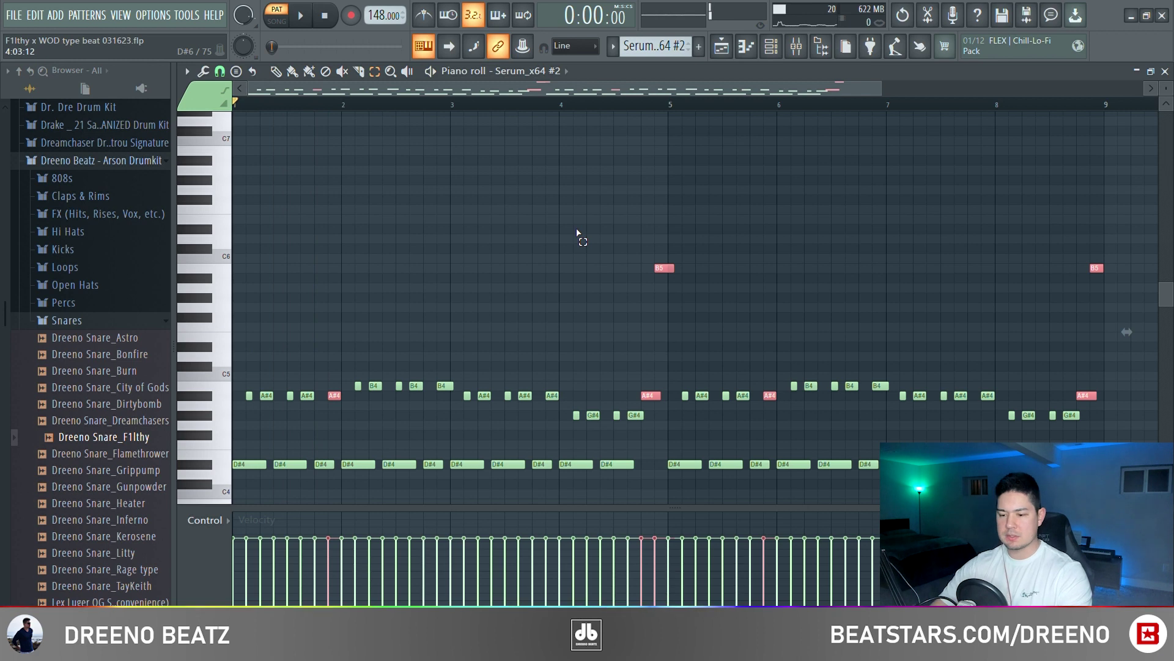
{"action": "key", "text": "ctrl+Up"}
Play the Serum_x64 #2 melody from bar 4 with the high notes in their upper octave.
{"action": "left_click", "coordinate": [560, 105]}
{"action": "key", "text": "space"}
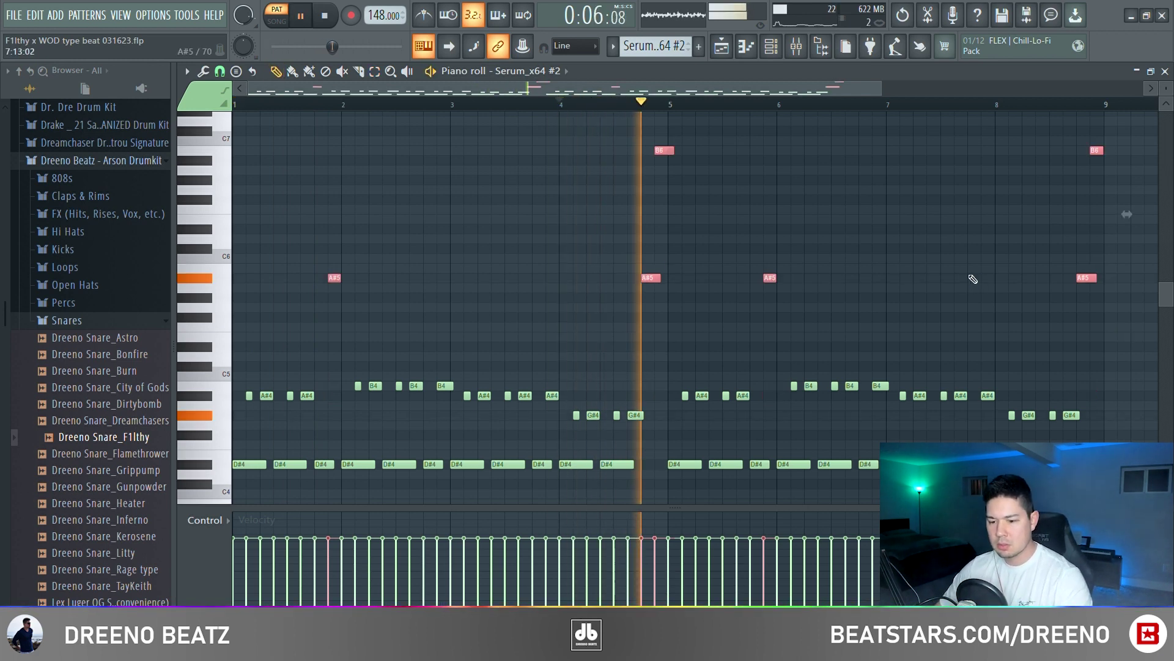
{"action": "key", "text": "space"}
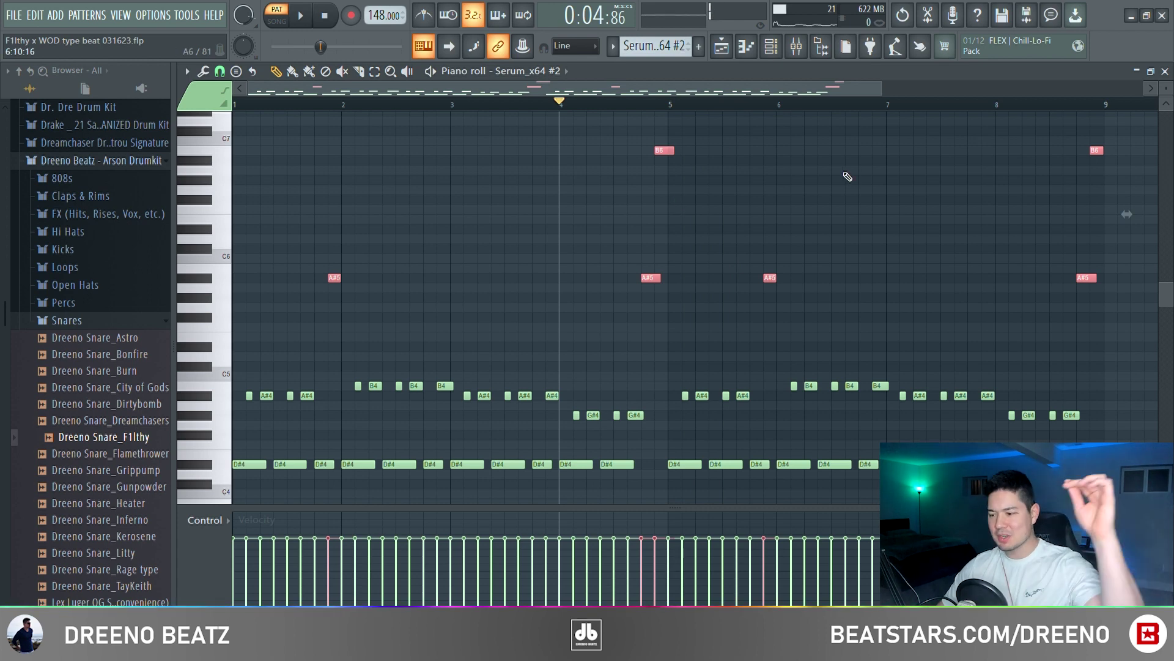
Open the Serum_x64 #3 instrument from the channel rack to view its preset, and close it.
{"action": "key", "text": "F6"}
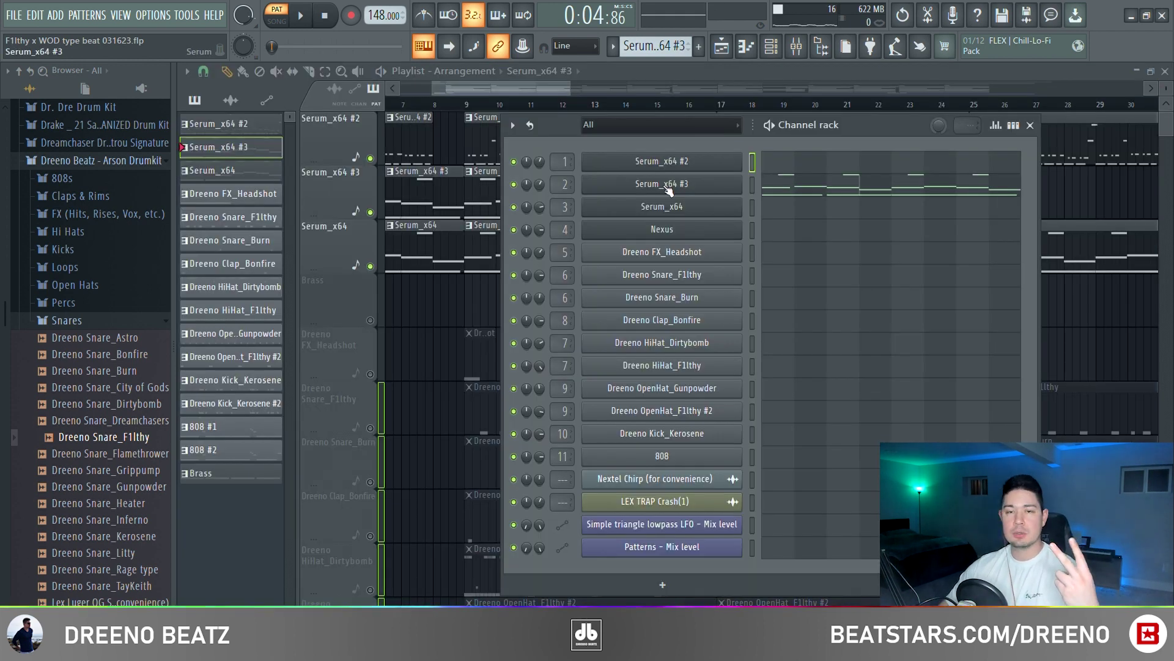
{"action": "left_click", "coordinate": [666, 185]}
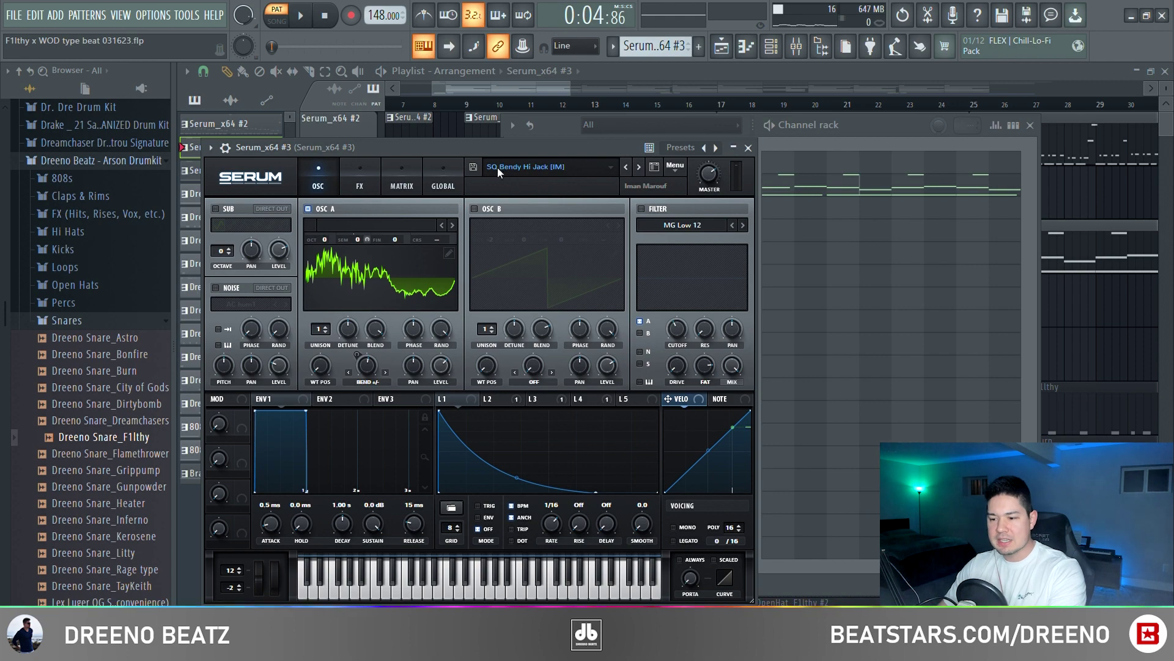
{"action": "left_click", "coordinate": [747, 147]}
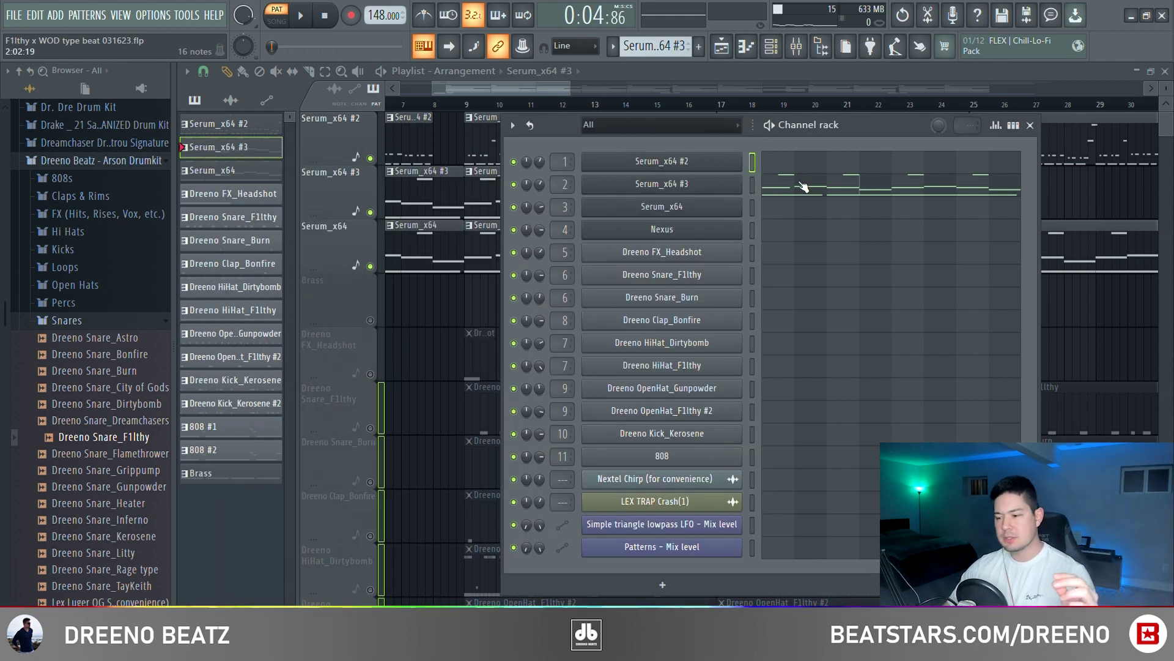
Play the Serum_x64 #3 notes in the piano roll and open the Serum_x64 instrument.
{"action": "left_click", "coordinate": [803, 187]}
{"action": "key", "text": "space"}
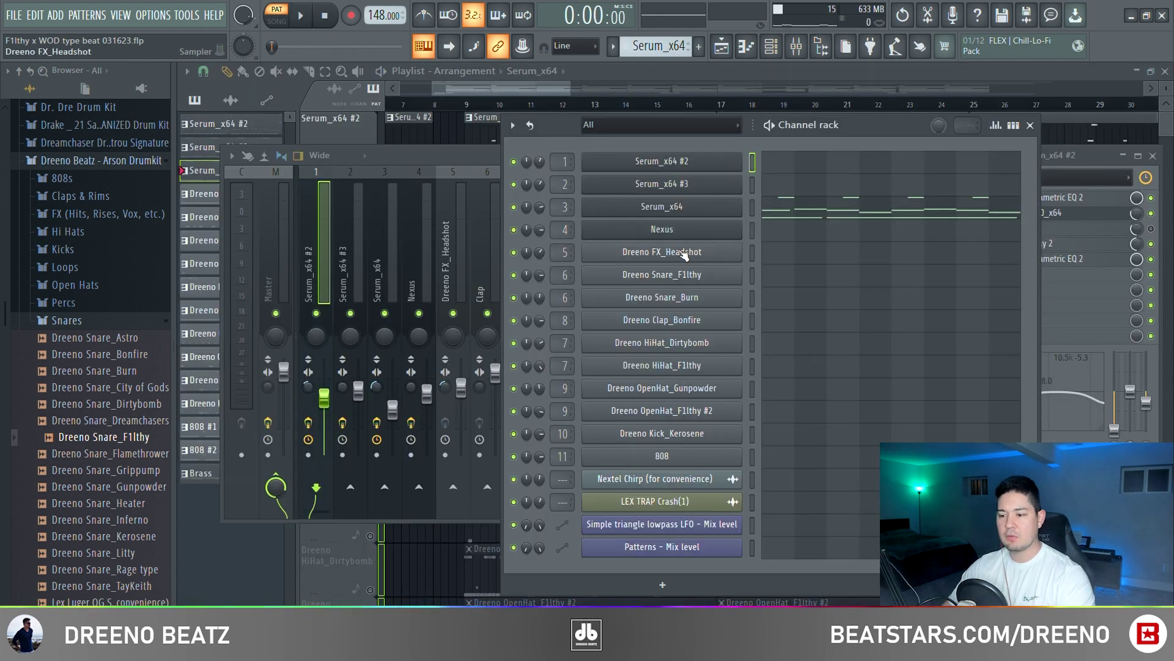
{"action": "left_click", "coordinate": [664, 208]}
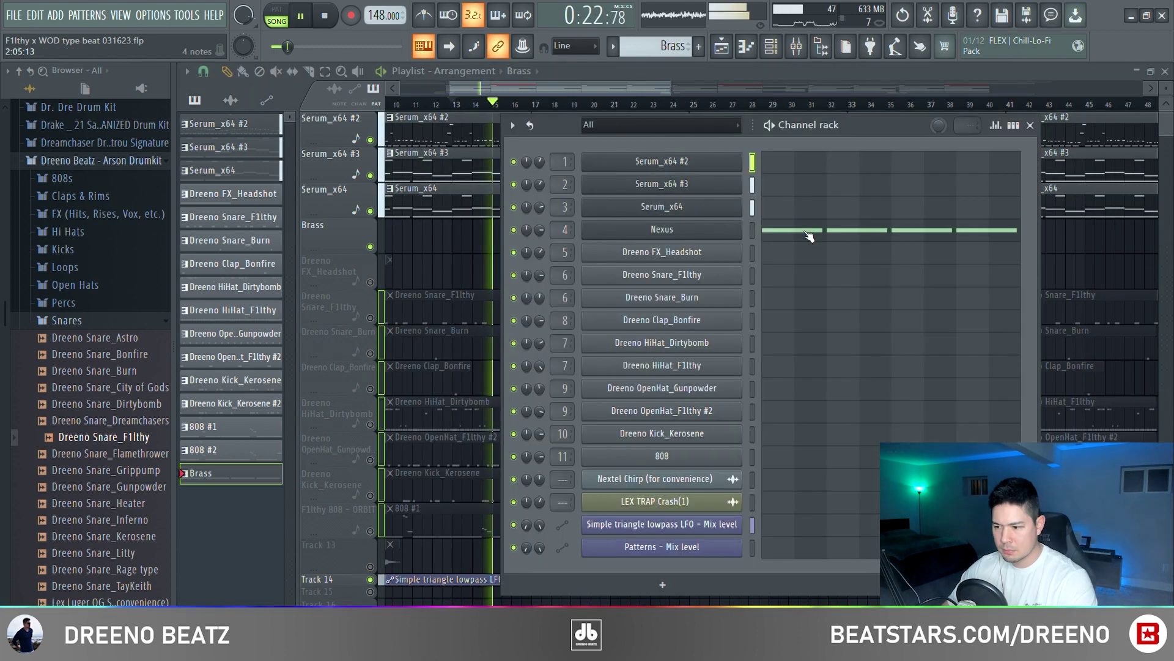
Examine the Nexus brass notes in the piano roll while the song plays, and close the piano roll.
{"action": "left_click", "coordinate": [808, 230]}
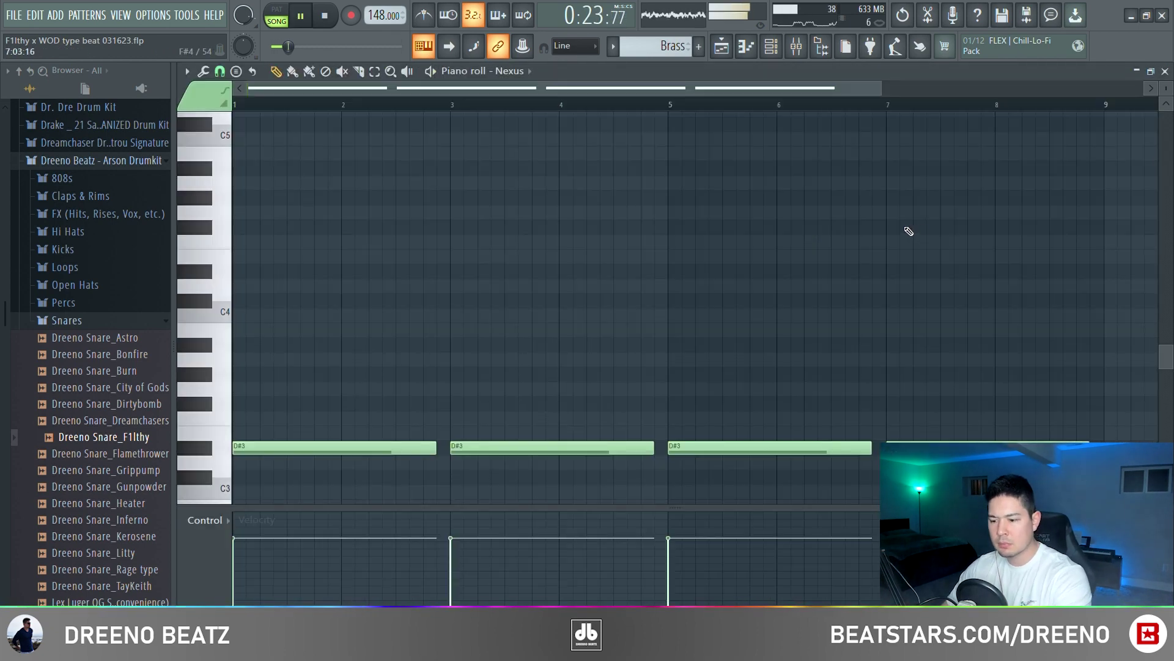
{"action": "scroll", "coordinate": [902, 229], "scroll_direction": "down", "scroll_amount": 3}
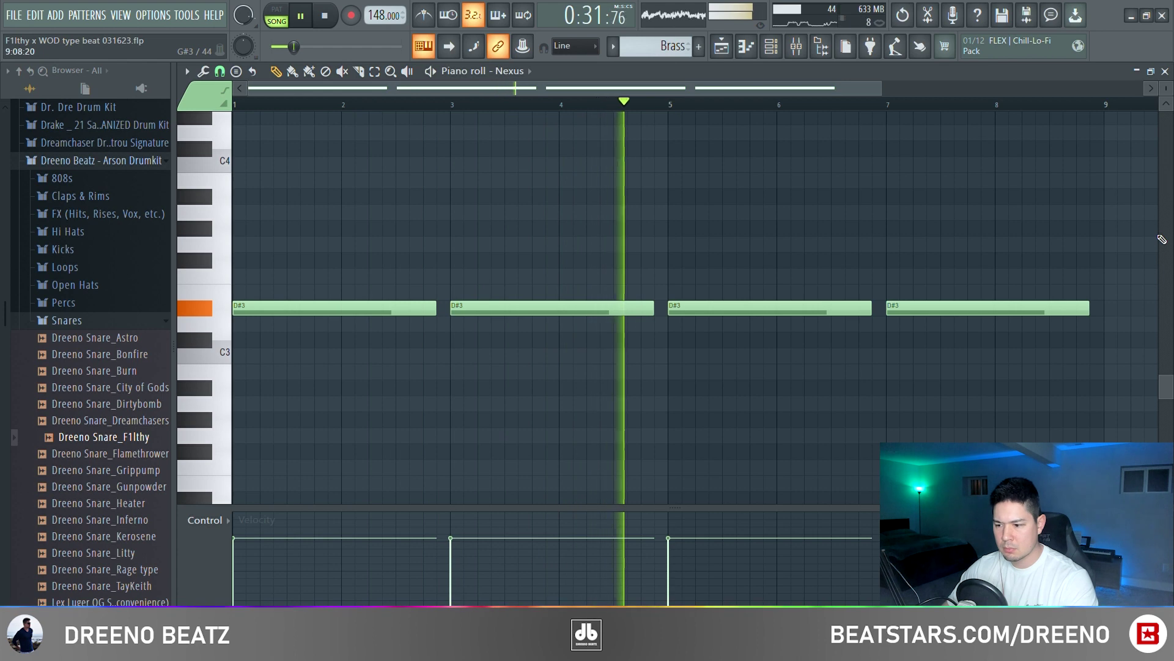
{"action": "key", "text": "space"}
{"action": "left_click", "coordinate": [1165, 71]}
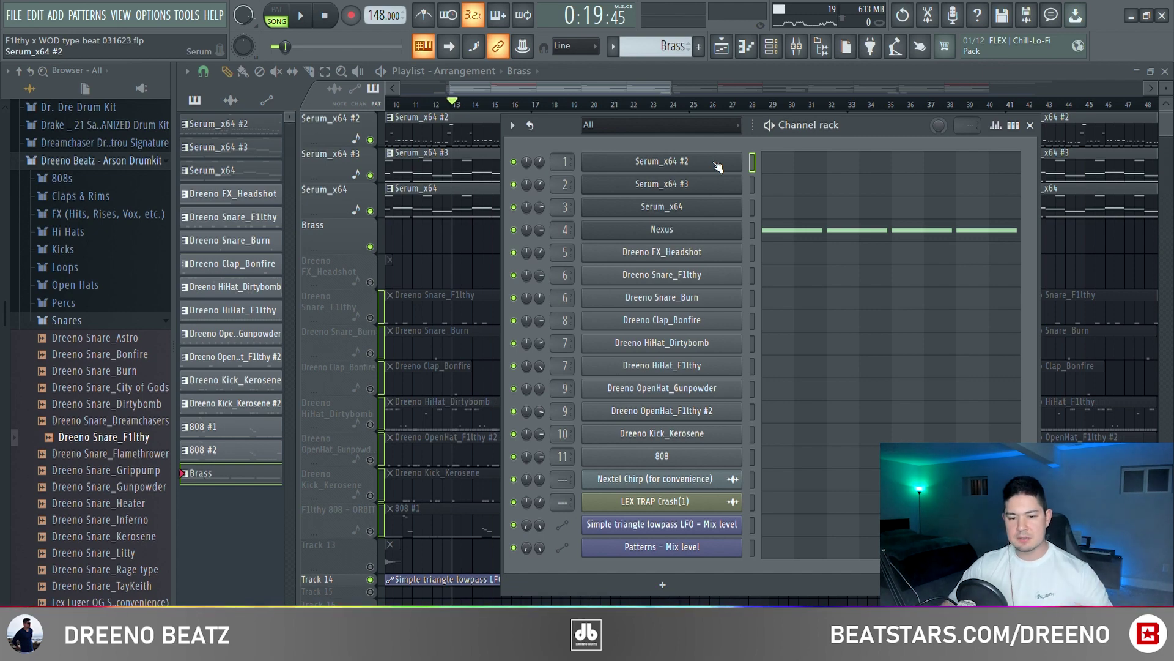
Solo the Dreeno FX_Headshot track in the playlist and play it from bar 9.
{"action": "key", "text": "F6"}
{"action": "scroll", "coordinate": [1082, 231], "scroll_direction": "down", "scroll_amount": 4}
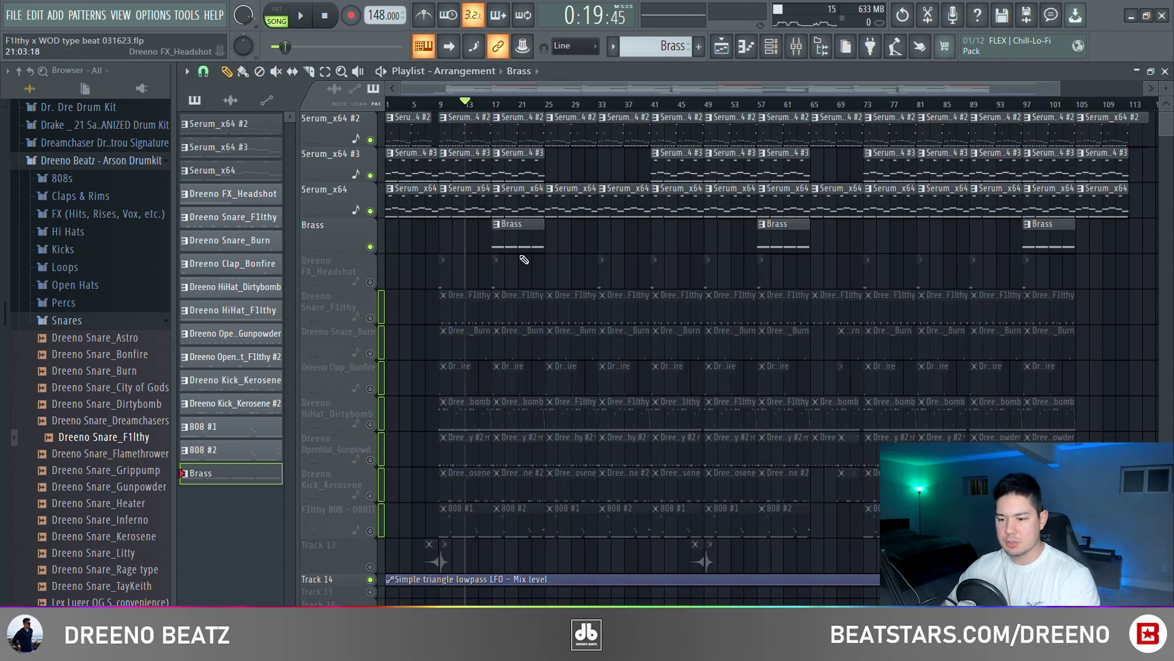
{"action": "left_click", "coordinate": [370, 283], "text": "ctrl"}
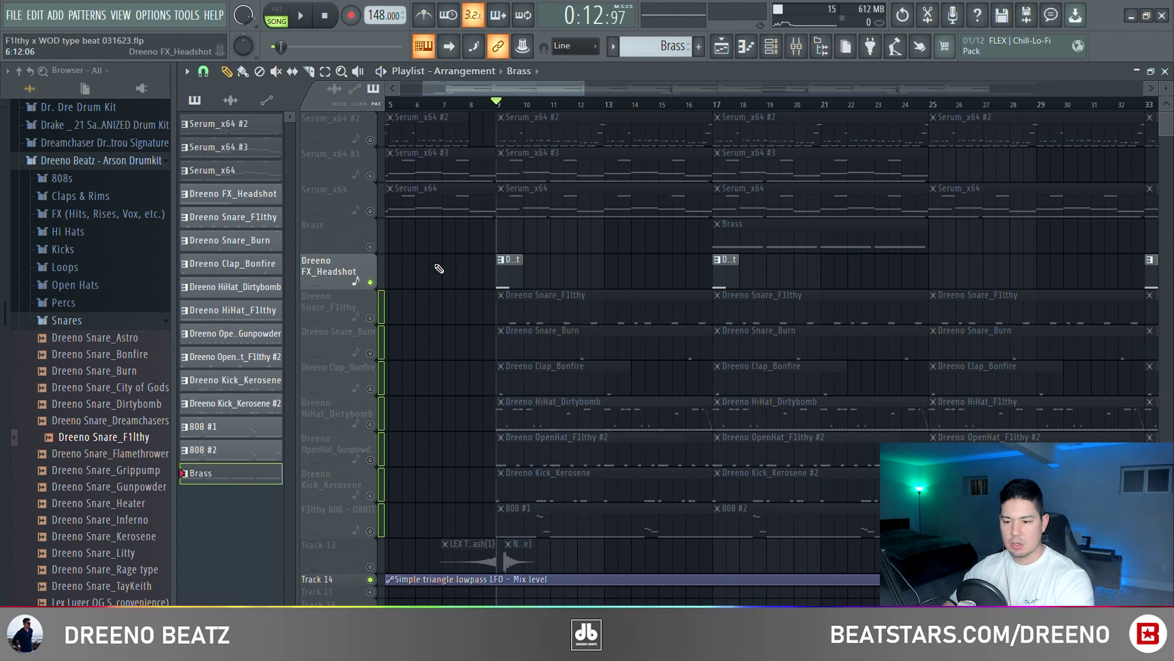
{"action": "key", "text": "space"}
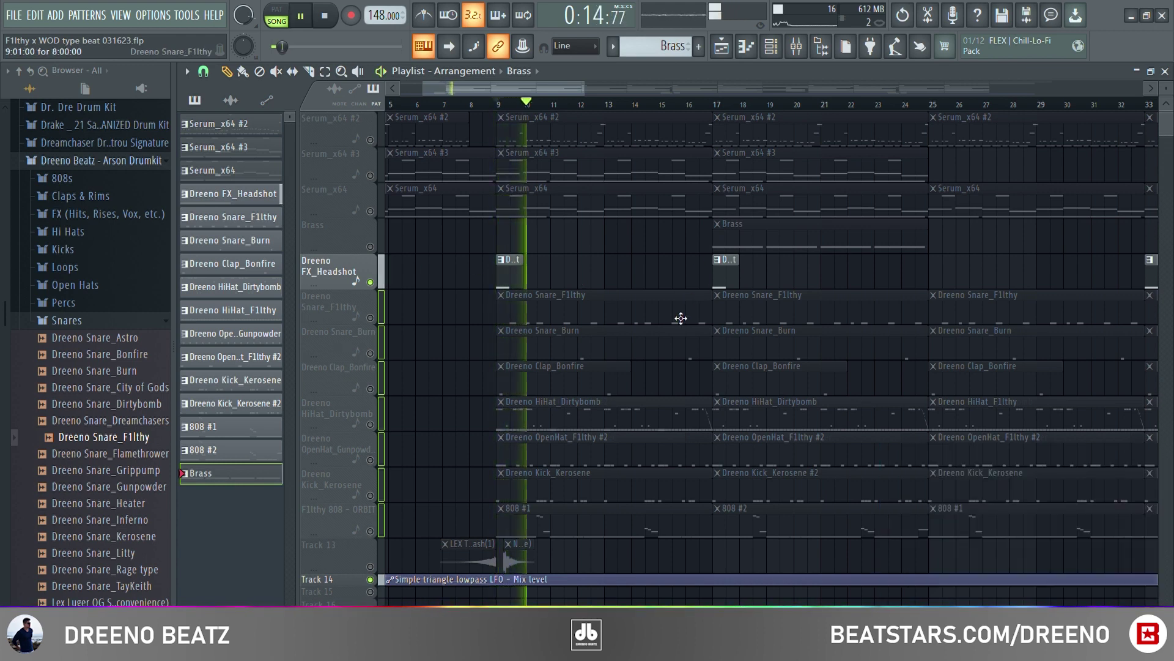
{"action": "key", "text": "space"}
Play the crash and Nextel chirp clips on Track 13 alone, starting from bar 7.
{"action": "left_click", "coordinate": [441, 105]}
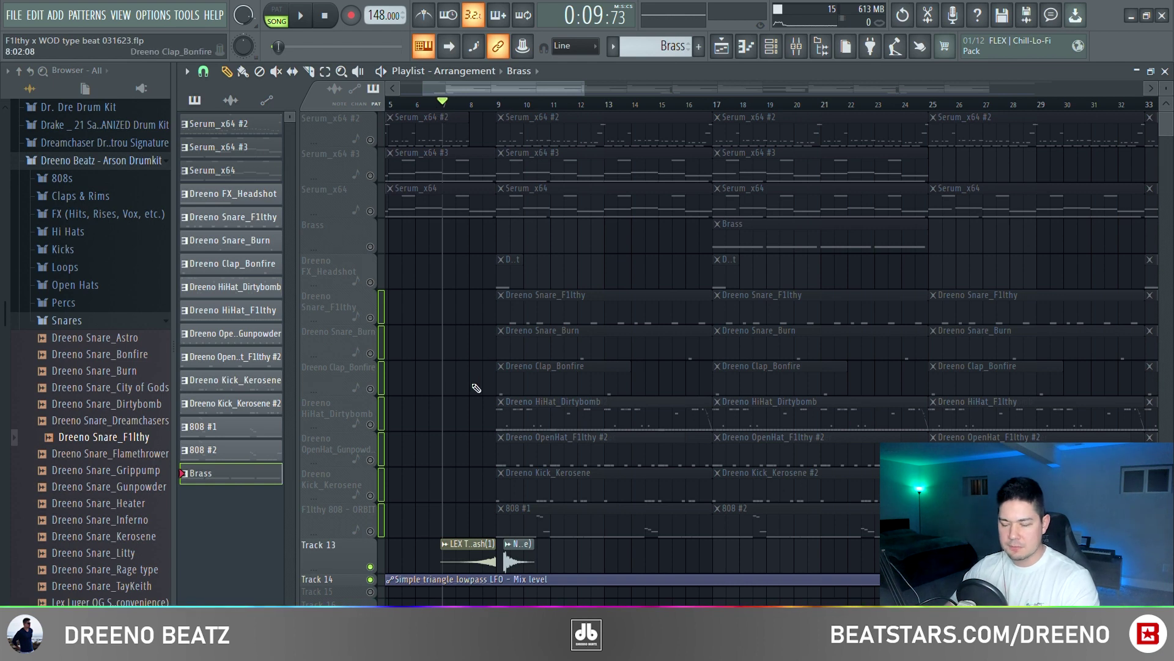
{"action": "scroll", "coordinate": [483, 422], "scroll_direction": "up", "scroll_amount": 2}
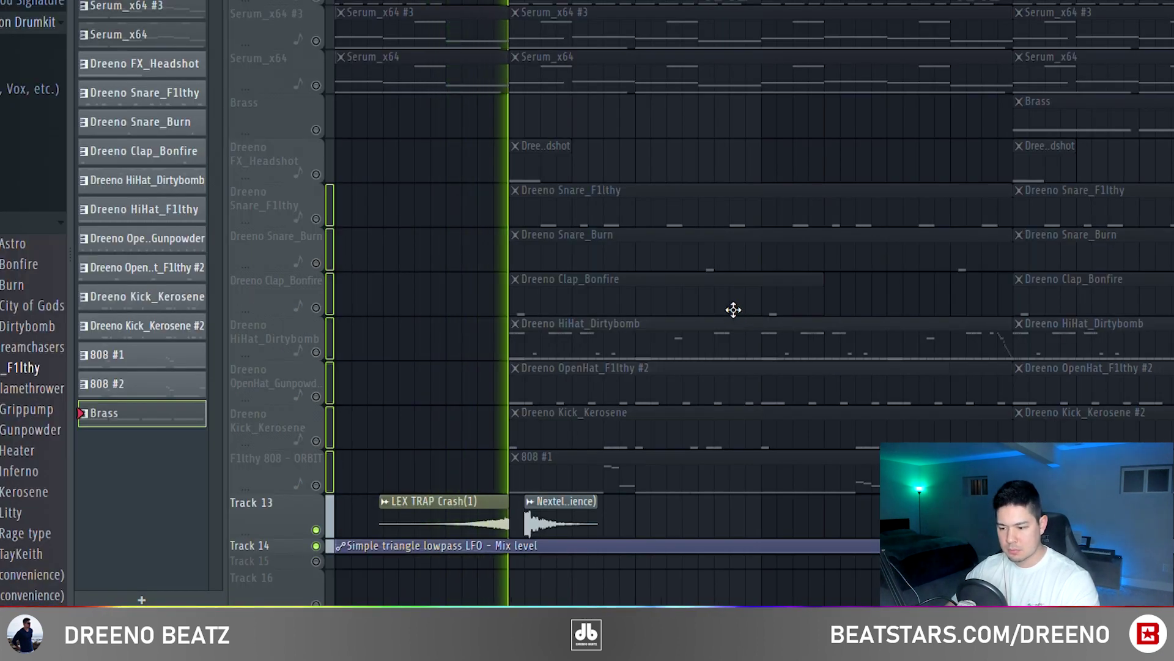
{"action": "key", "text": "space"}
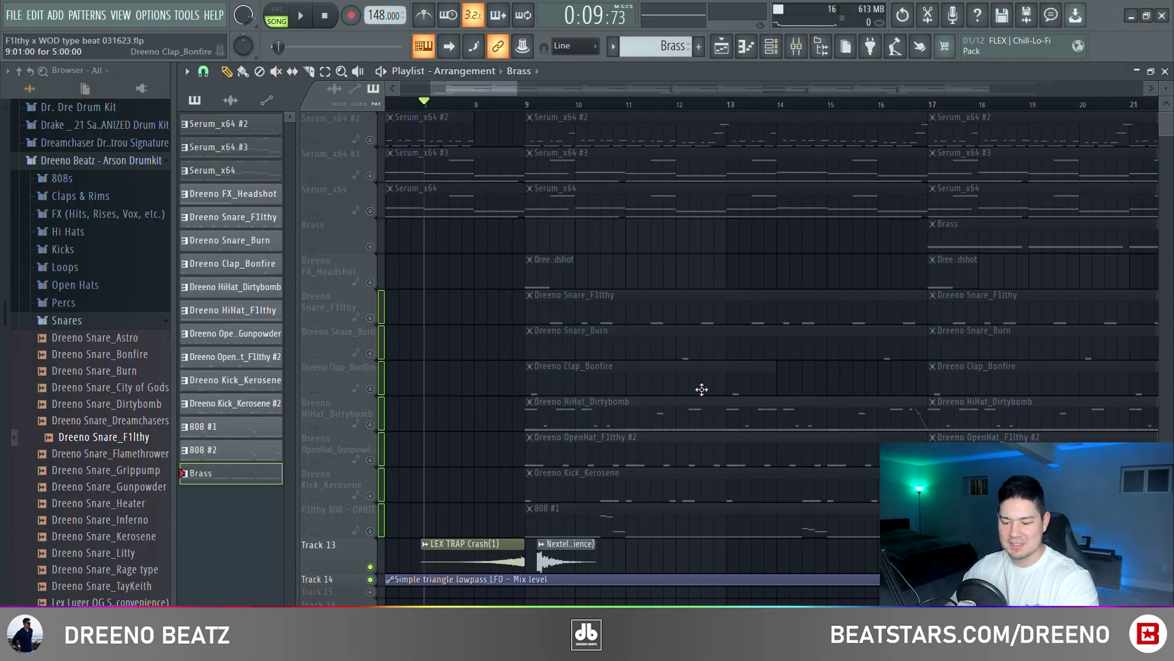
Bring the drum and 808 tracks back in and play them together without the melodies.
{"action": "scroll", "coordinate": [701, 389], "scroll_direction": "down", "scroll_amount": 5}
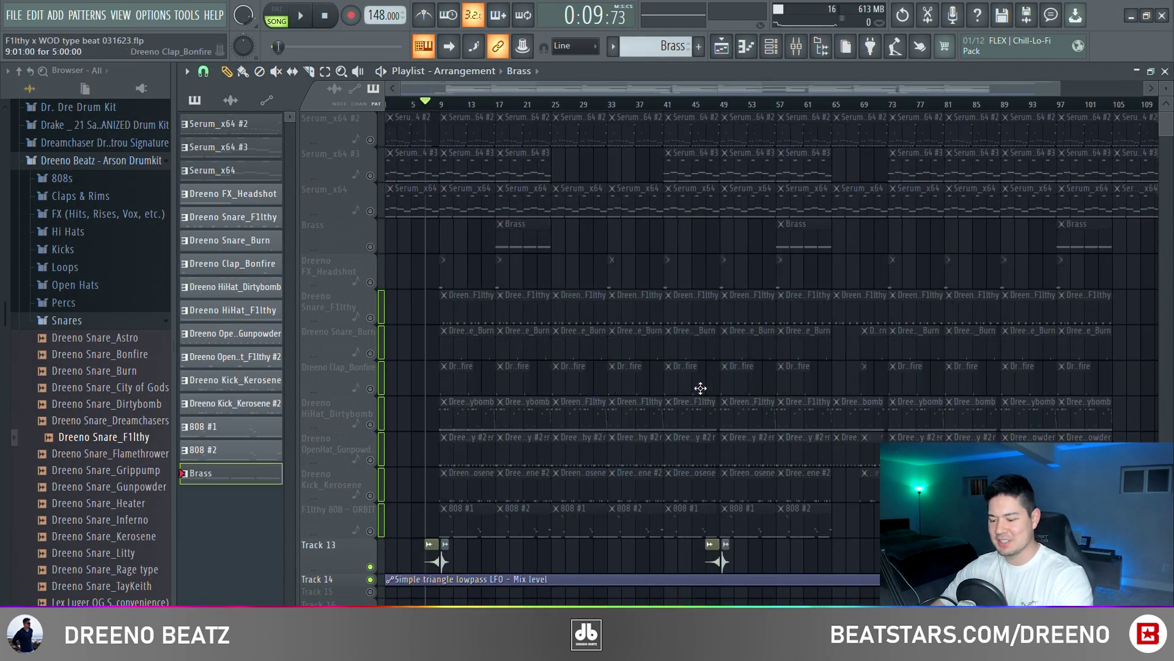
{"action": "scroll", "coordinate": [698, 385], "scroll_direction": "up", "scroll_amount": 5}
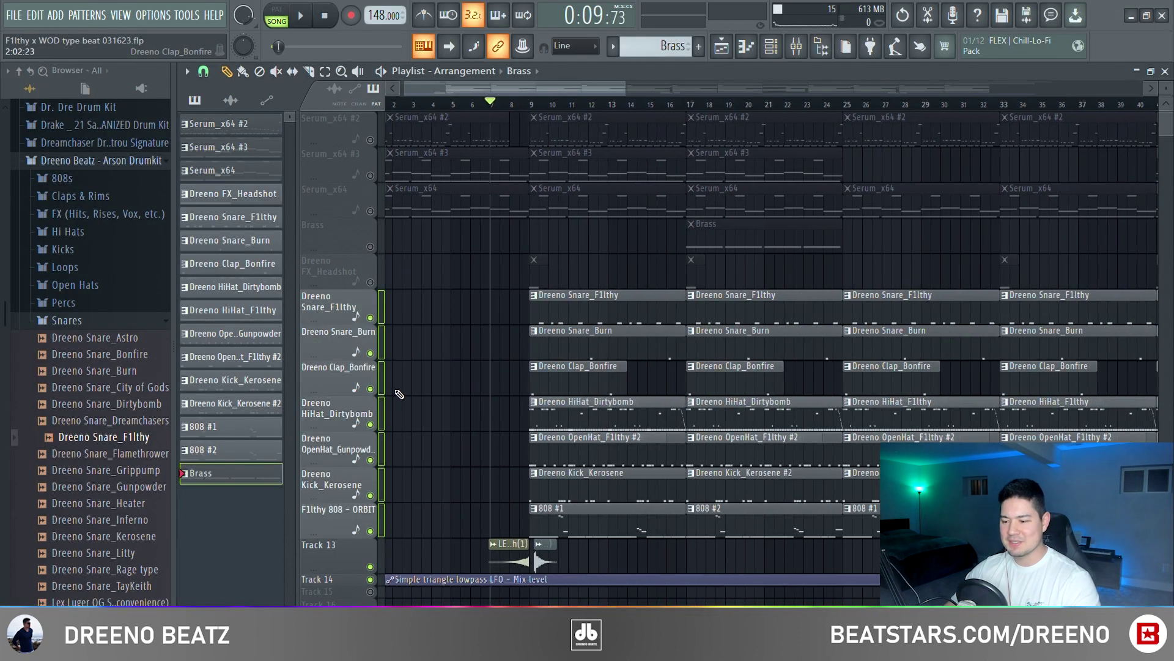
{"action": "key", "text": "space"}
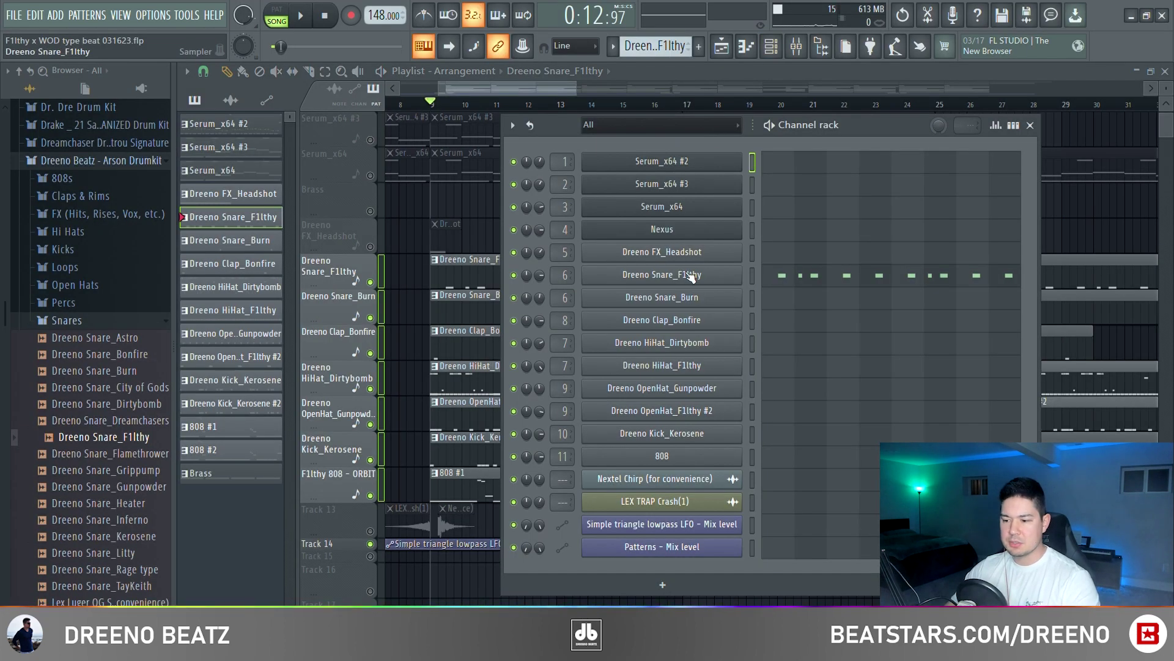
Open the Dreeno Snare_F1lthy channel and examine the Dreeno Snare_Burn notes in the piano roll.
{"action": "left_click", "coordinate": [690, 277]}
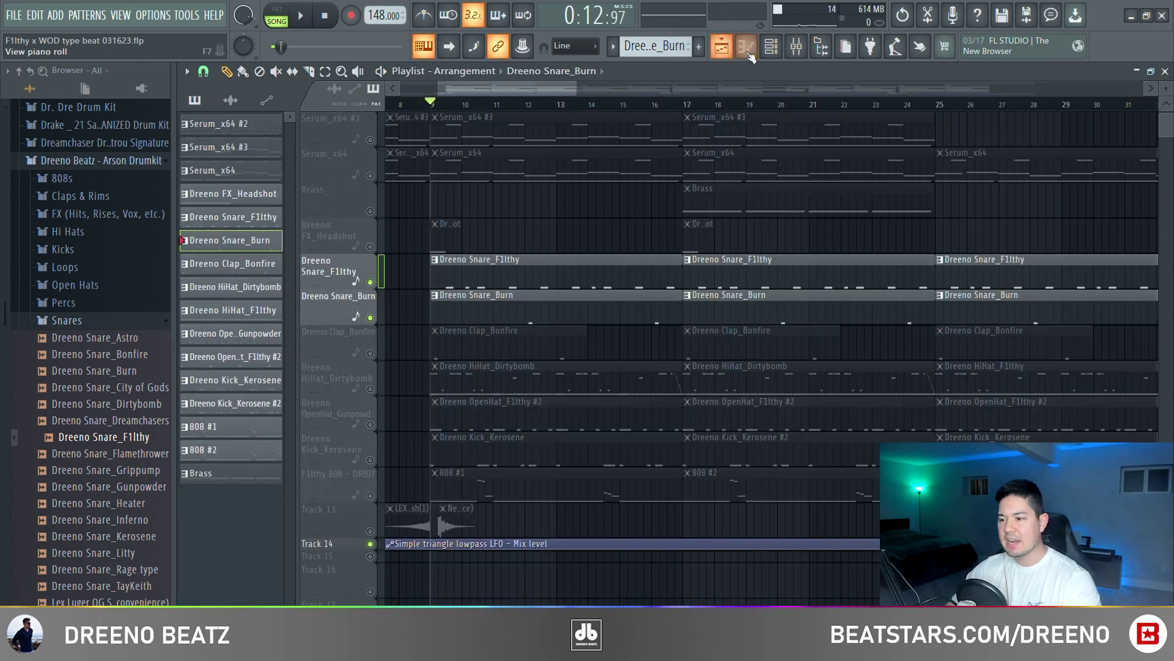
{"action": "left_click", "coordinate": [772, 48]}
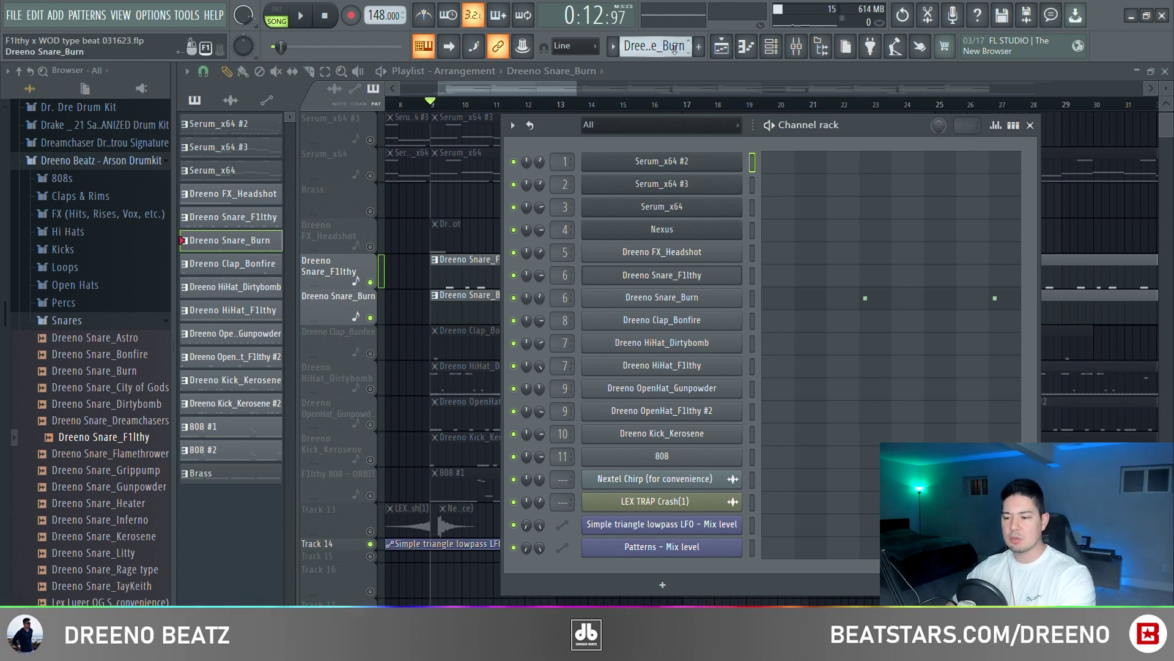
{"action": "left_click", "coordinate": [772, 48]}
{"action": "left_click", "coordinate": [772, 48]}
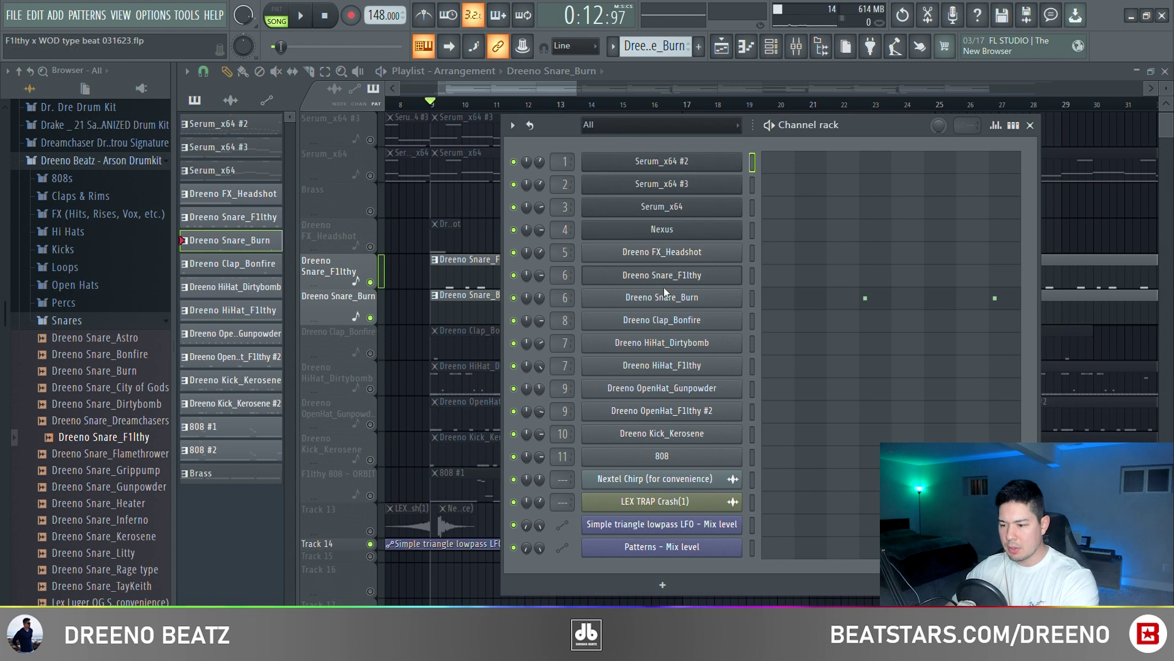
{"action": "left_click", "coordinate": [665, 292]}
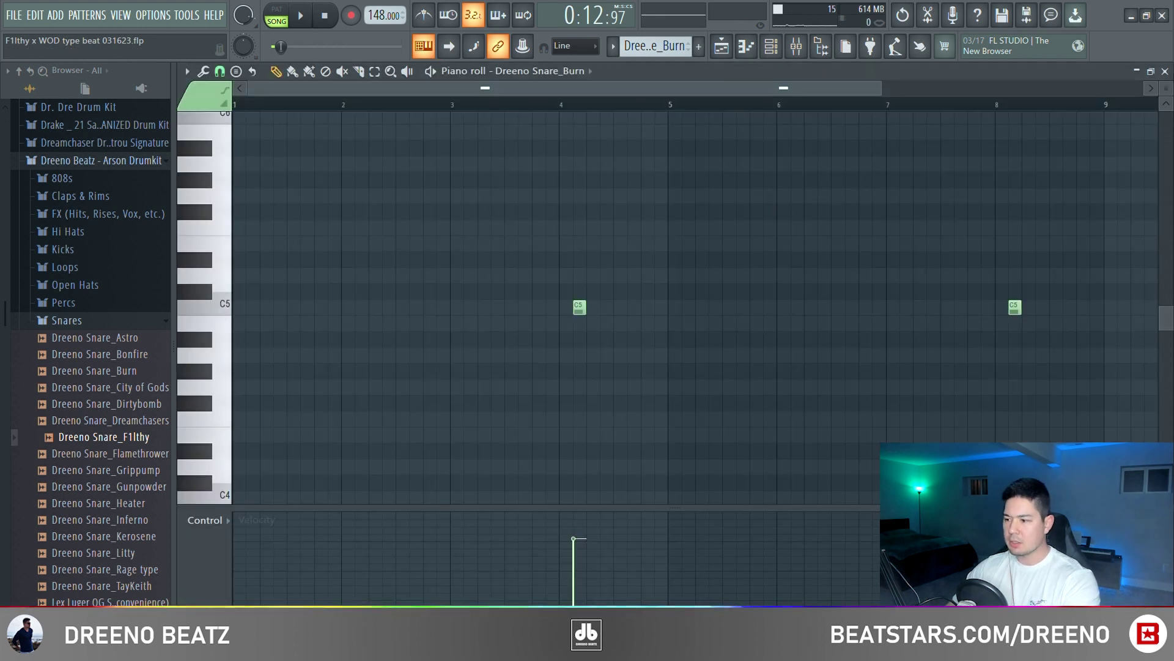
{"action": "left_click", "coordinate": [1165, 71]}
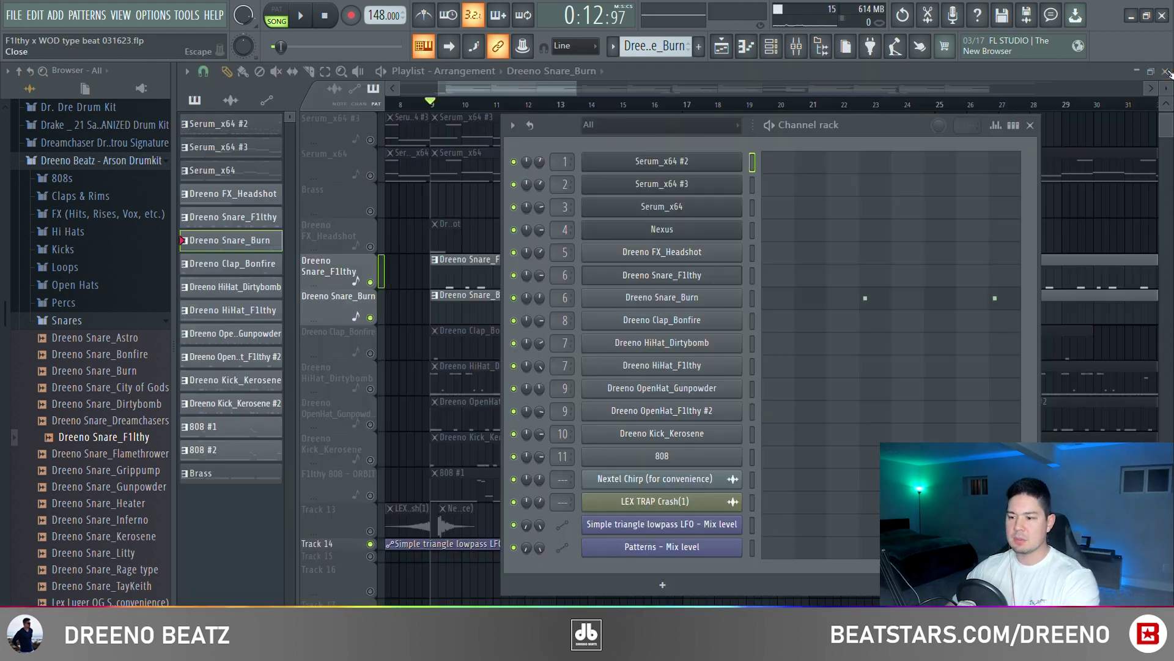
Examine the Dreeno Snare_F1lthy notes in the piano roll, highlighting the first three notes and the following two as separate groups.
{"action": "scroll", "coordinate": [673, 57], "scroll_direction": "up", "scroll_amount": 1}
{"action": "key", "text": "F7"}
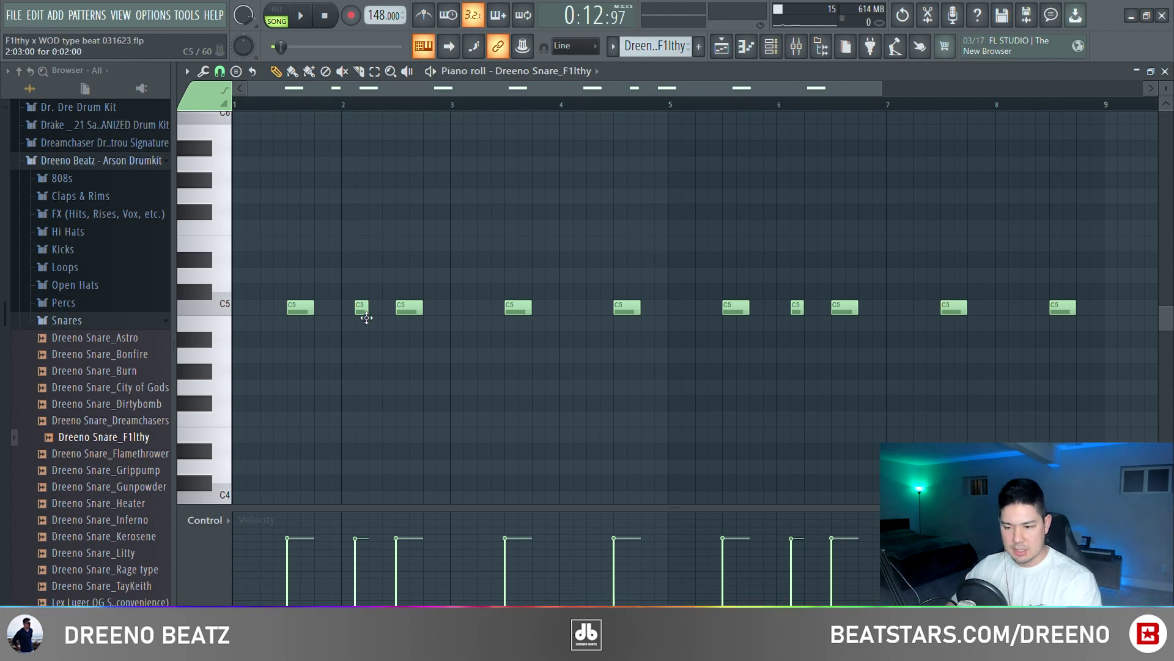
{"action": "left_click_drag", "start_coordinate": [284, 299], "coordinate": [419, 340]}
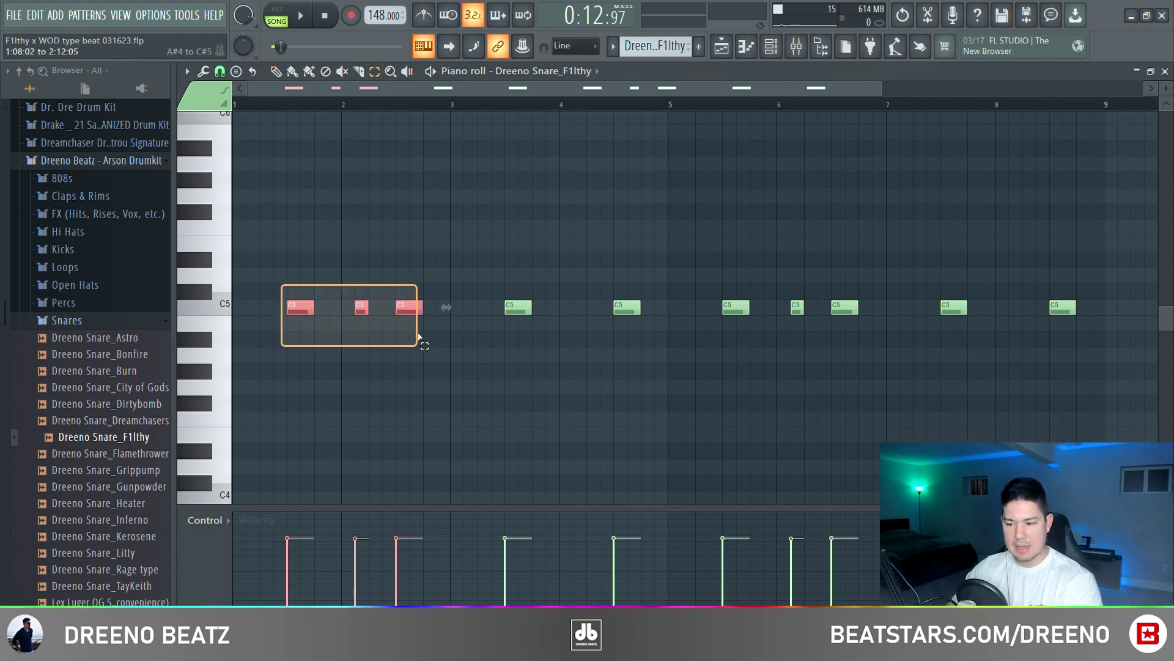
{"action": "left_click_drag", "start_coordinate": [475, 272], "coordinate": [609, 338]}
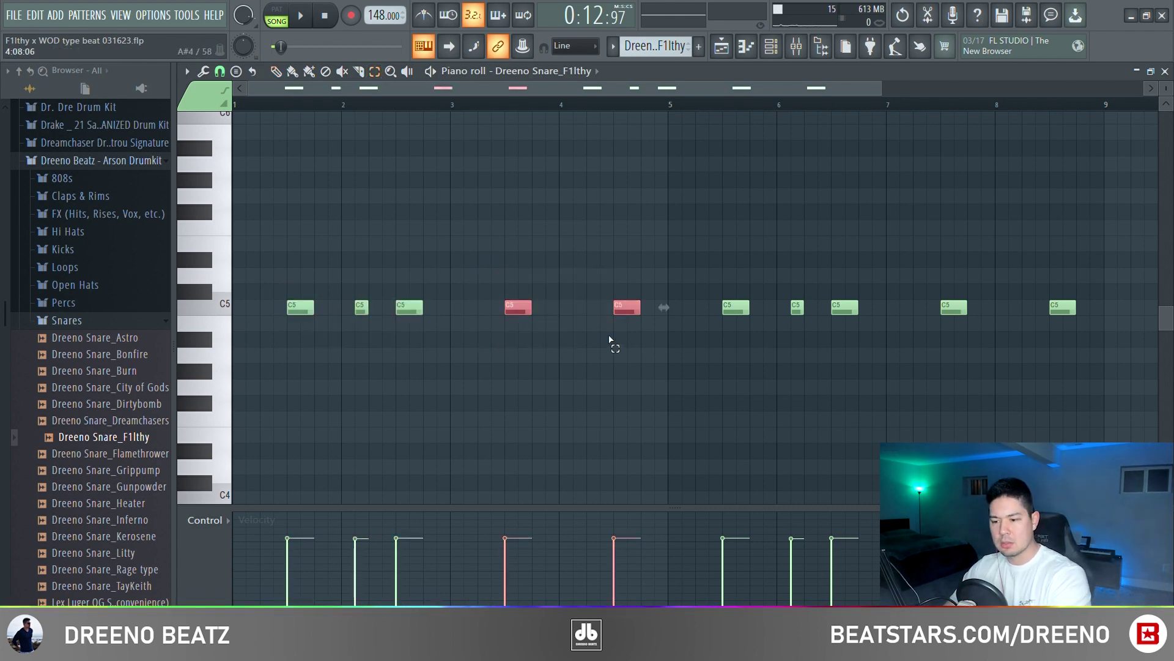
{"action": "left_click", "coordinate": [358, 308]}
{"action": "left_click", "coordinate": [578, 307]}
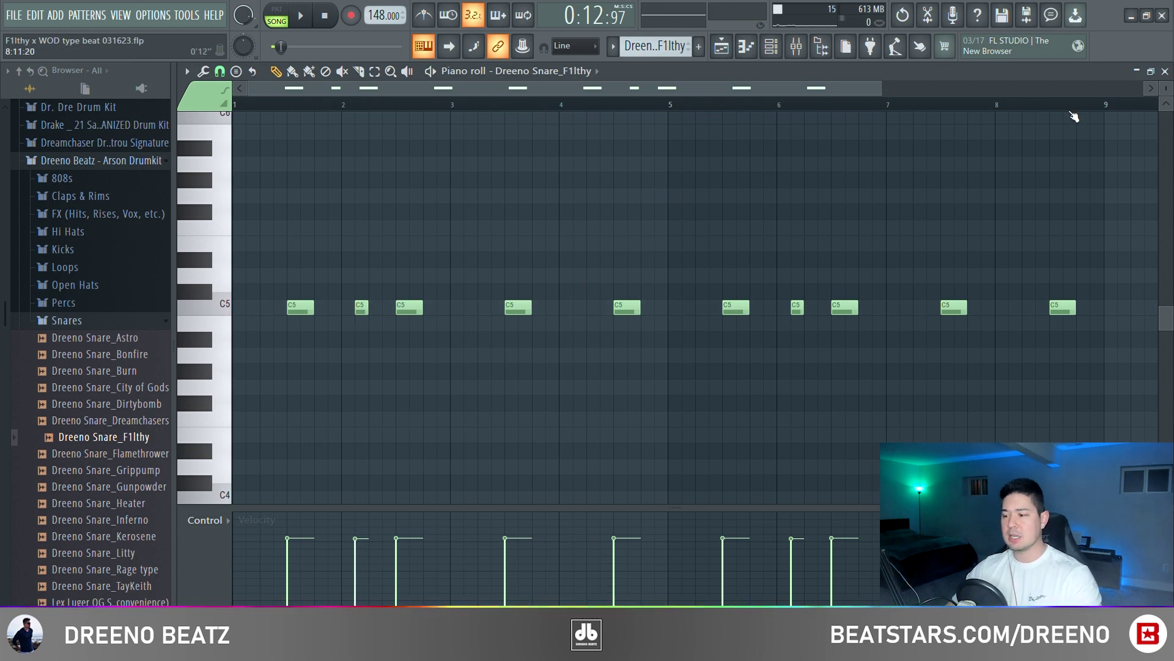
{"action": "left_click", "coordinate": [1166, 72]}
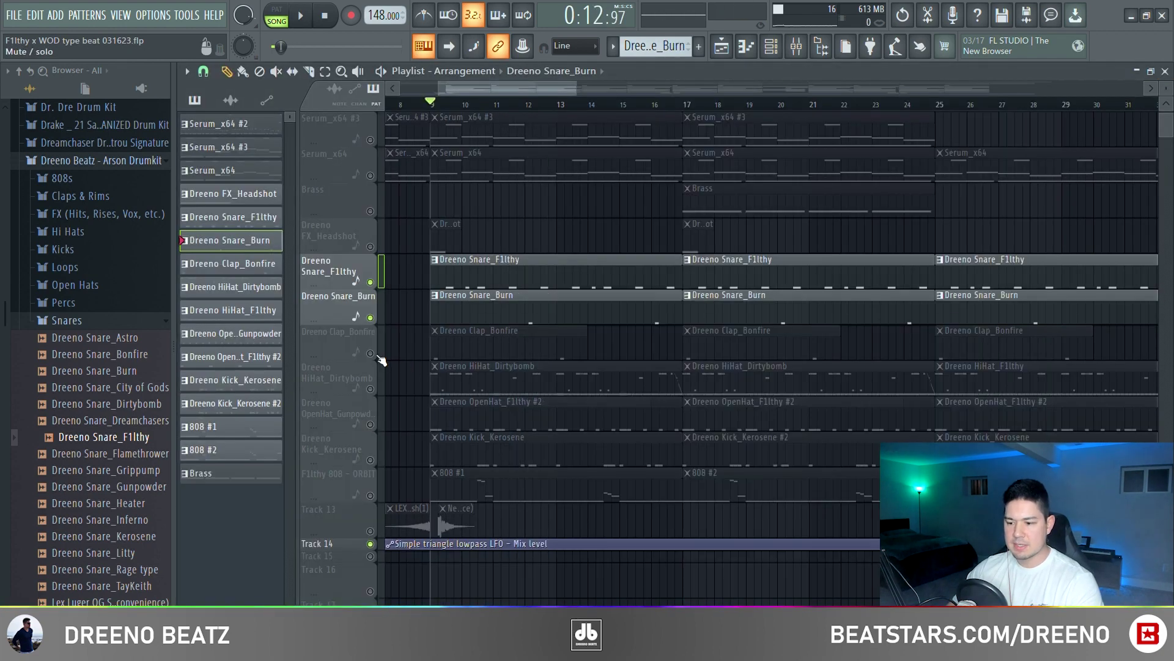
Unmute the Dreeno Clap_Bonfire track, look at its pattern and play it together with the two snares from bar 9.
{"action": "left_click", "coordinate": [370, 353]}
{"action": "left_click", "coordinate": [551, 331]}
{"action": "left_click", "coordinate": [772, 46]}
{"action": "key", "text": "F6"}
{"action": "key", "text": "space"}
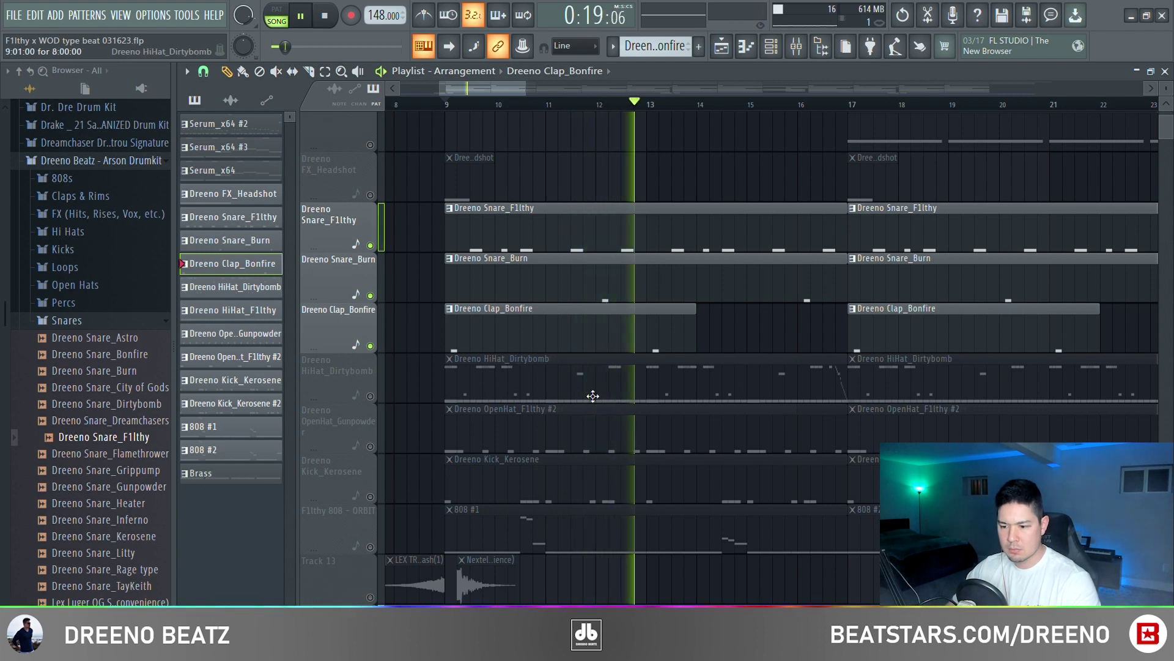
{"action": "key", "text": "space"}
Examine the Dreeno HiHat_F1lthy sampler settings and the note patterns of both hi-hats, and play them with the snares and clap.
{"action": "key", "text": "F6"}
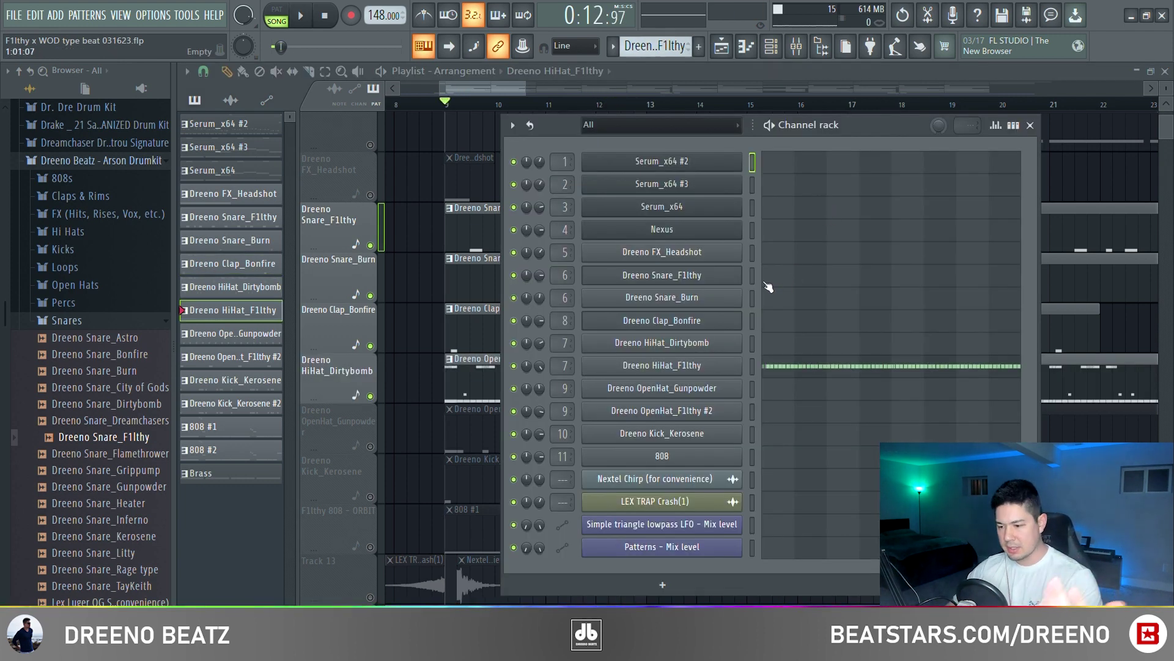
{"action": "left_click", "coordinate": [651, 365]}
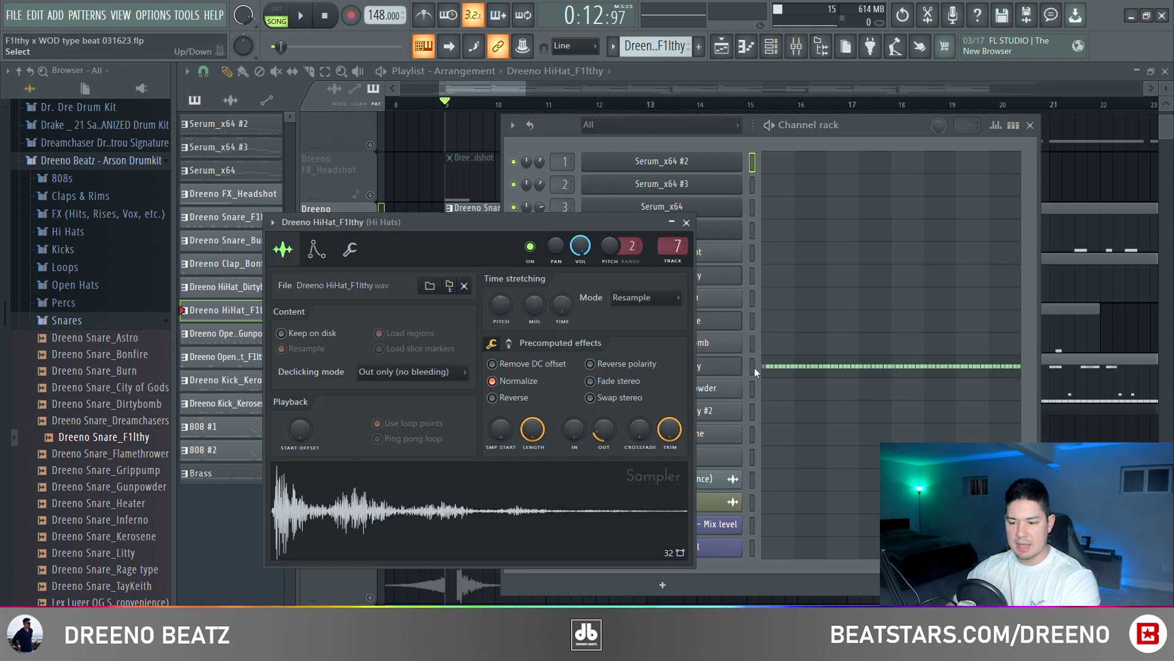
{"action": "key", "text": "F7"}
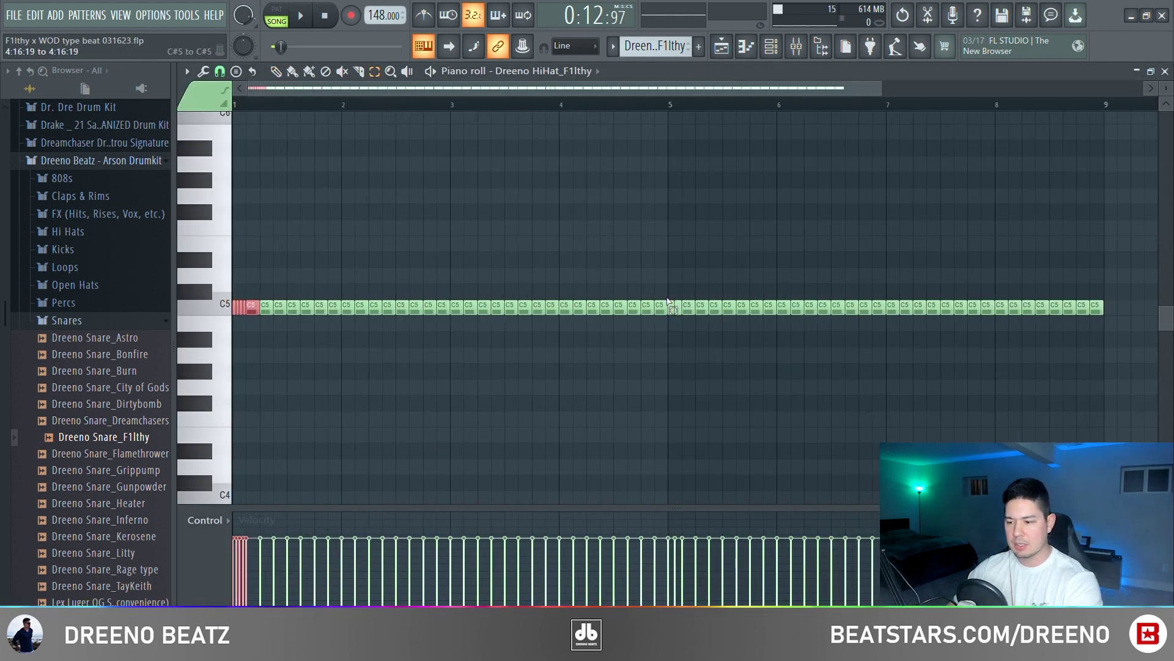
{"action": "key", "text": "space"}
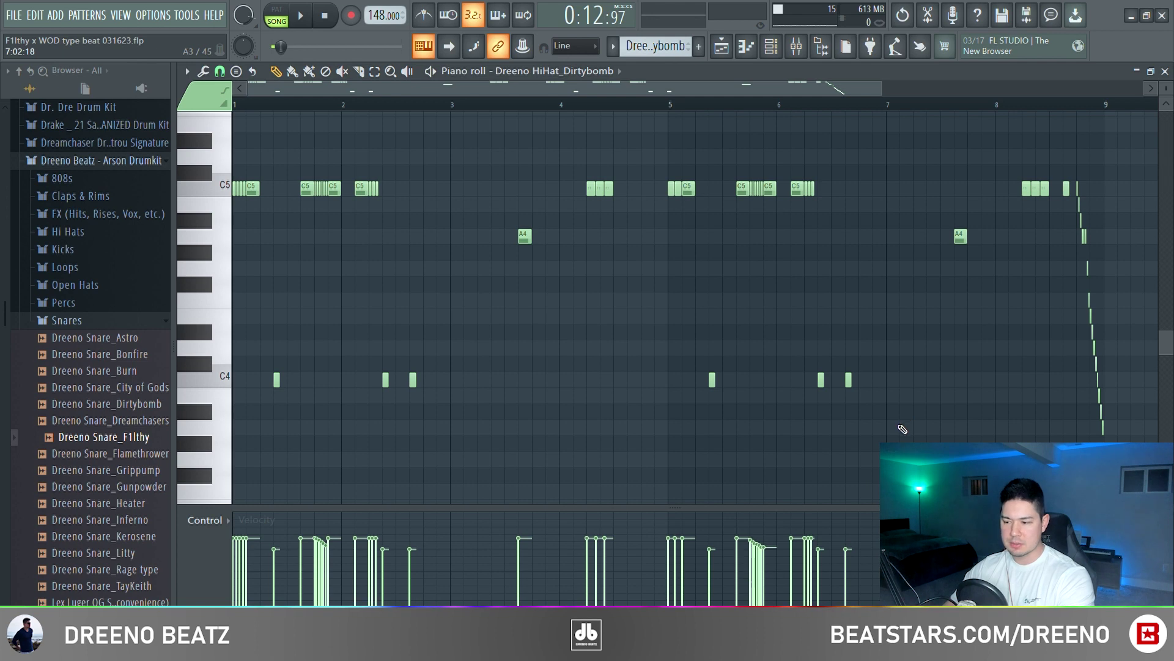
{"action": "key", "text": "space"}
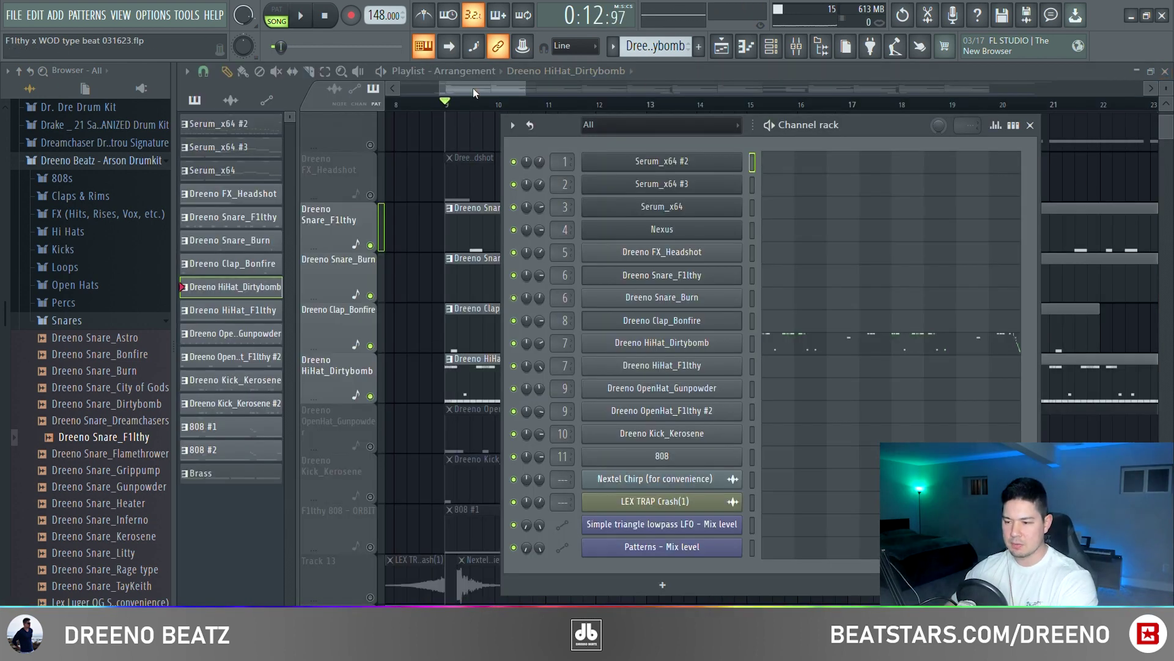
Examine the Dreeno OpenHat_Gunpowder and Dreeno OpenHat_F1lthy #2 patterns and play the open hats with the other drums.
{"action": "left_click", "coordinate": [754, 388]}
{"action": "left_click", "coordinate": [791, 394]}
{"action": "key", "text": "space"}
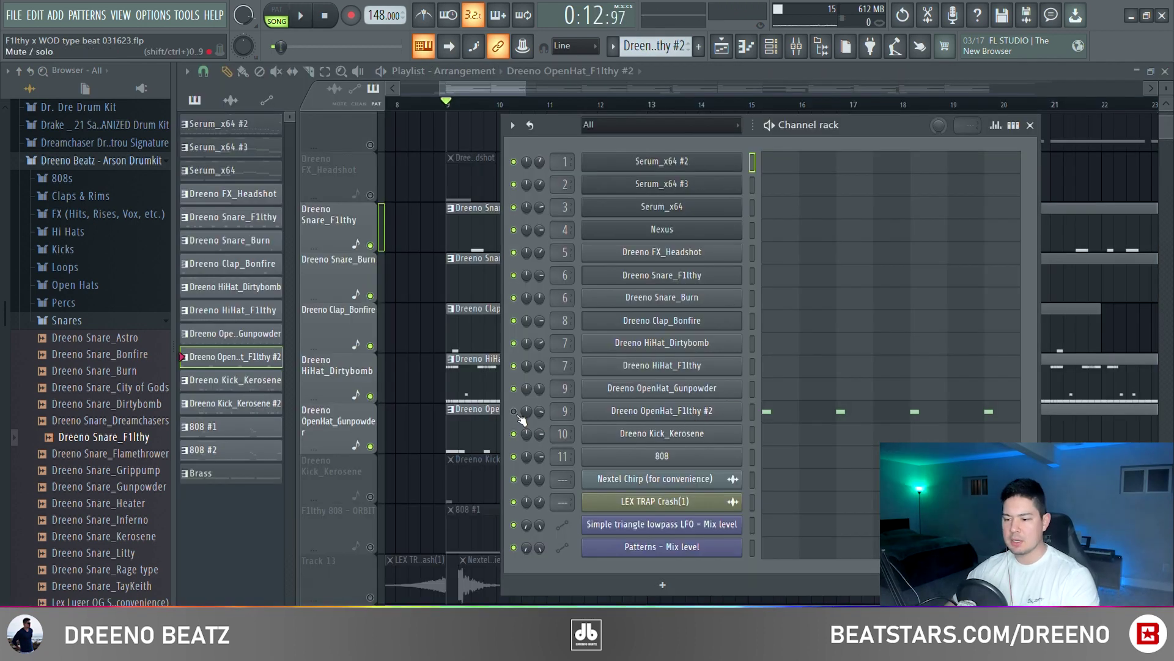
{"action": "left_click", "coordinate": [818, 416]}
{"action": "key", "text": "space"}
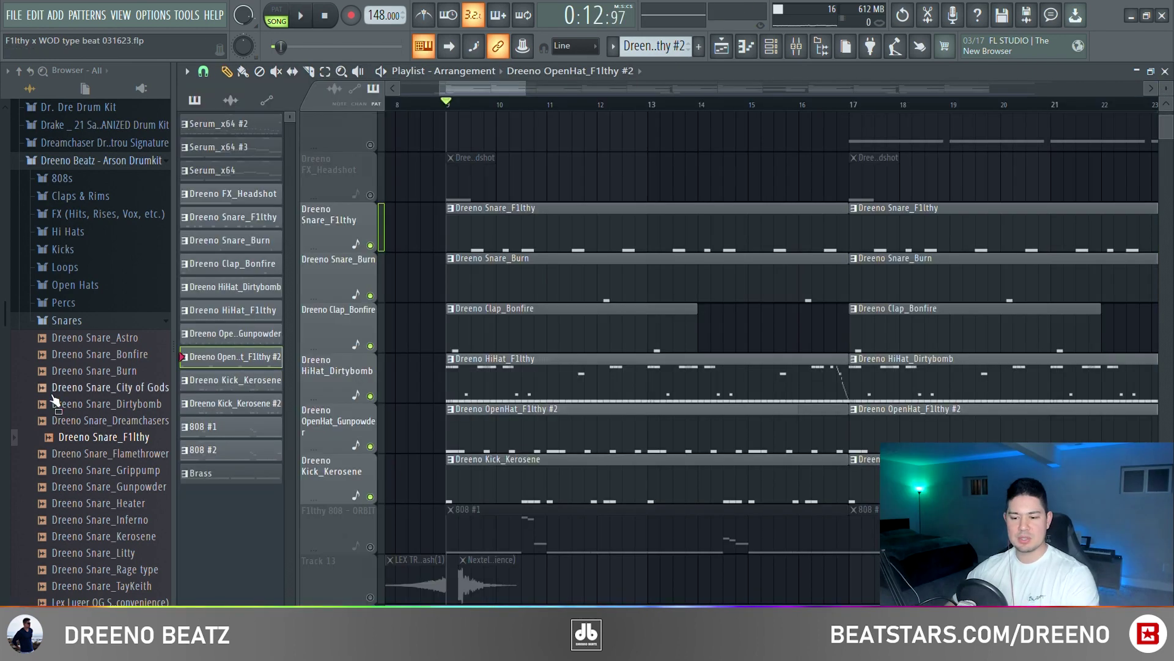
Open the Dreeno Kick_Kerosene pattern in the piano roll, play it with the drums and select all its notes.
{"action": "scroll", "coordinate": [55, 403], "scroll_direction": "down", "scroll_amount": 2}
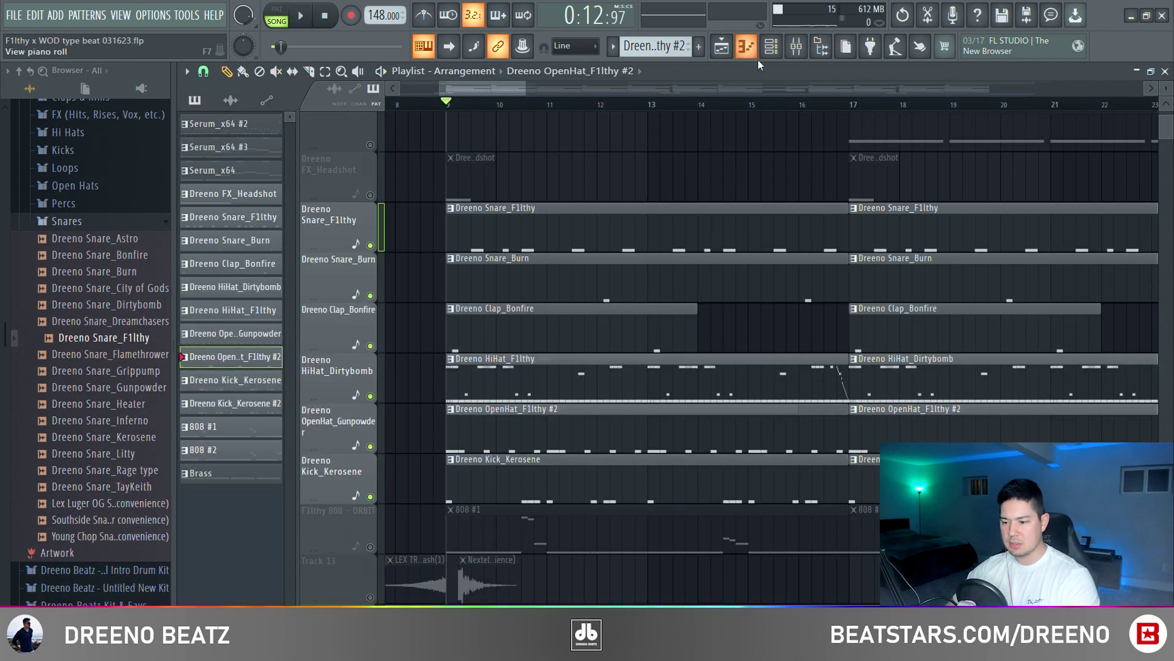
{"action": "scroll", "coordinate": [642, 236], "scroll_direction": "down", "scroll_amount": 1}
{"action": "left_click", "coordinate": [772, 45]}
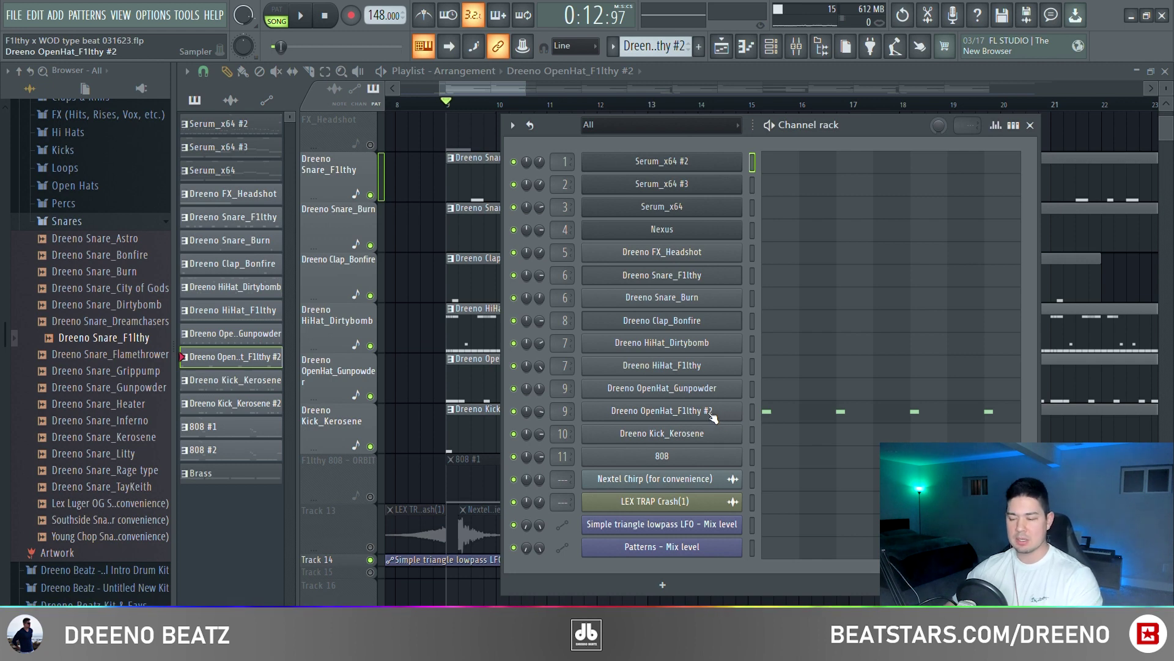
{"action": "scroll", "coordinate": [693, 46], "scroll_direction": "down", "scroll_amount": 1}
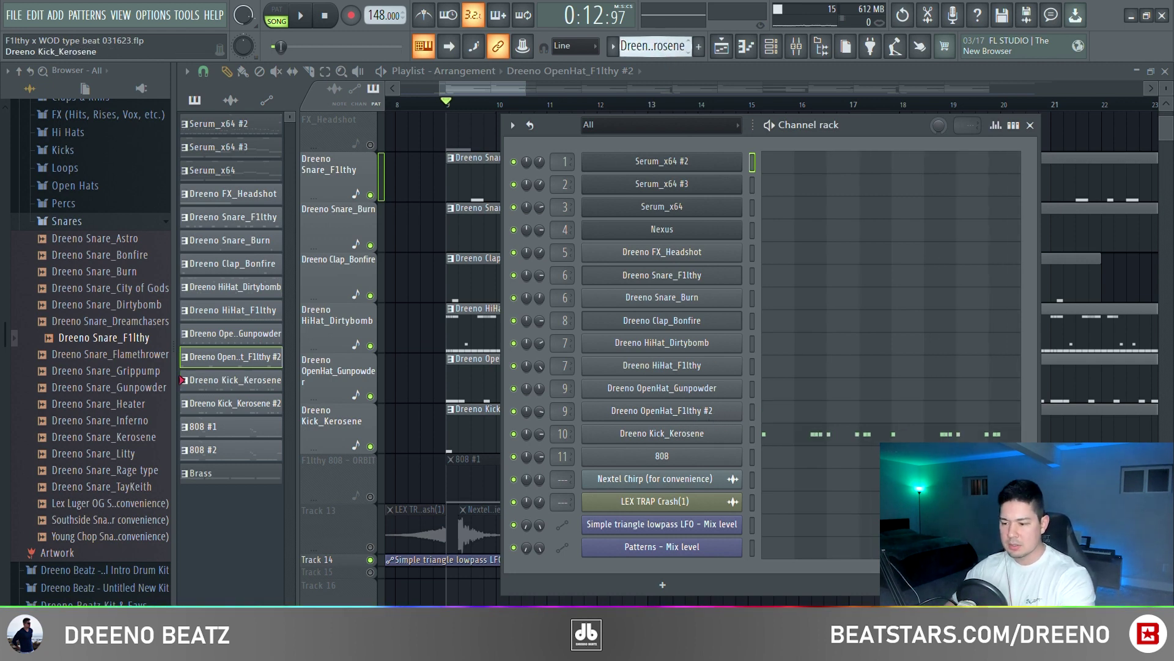
{"action": "key", "text": "F7"}
{"action": "key", "text": "space"}
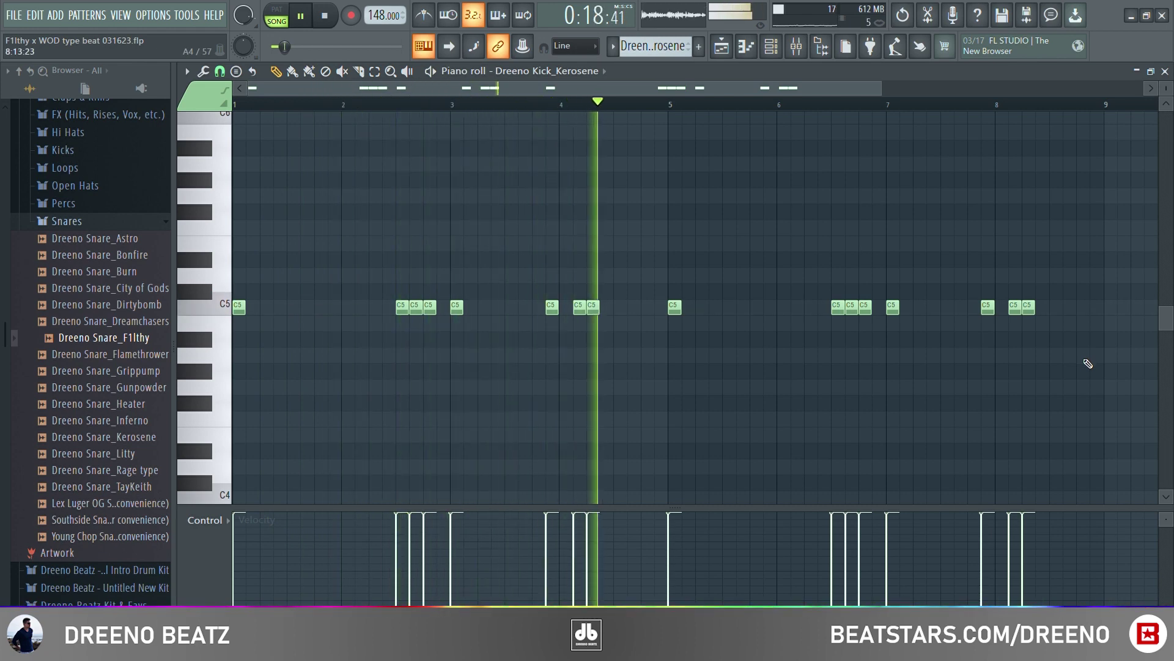
{"action": "key", "text": "space"}
{"action": "key", "text": "ctrl+a"}
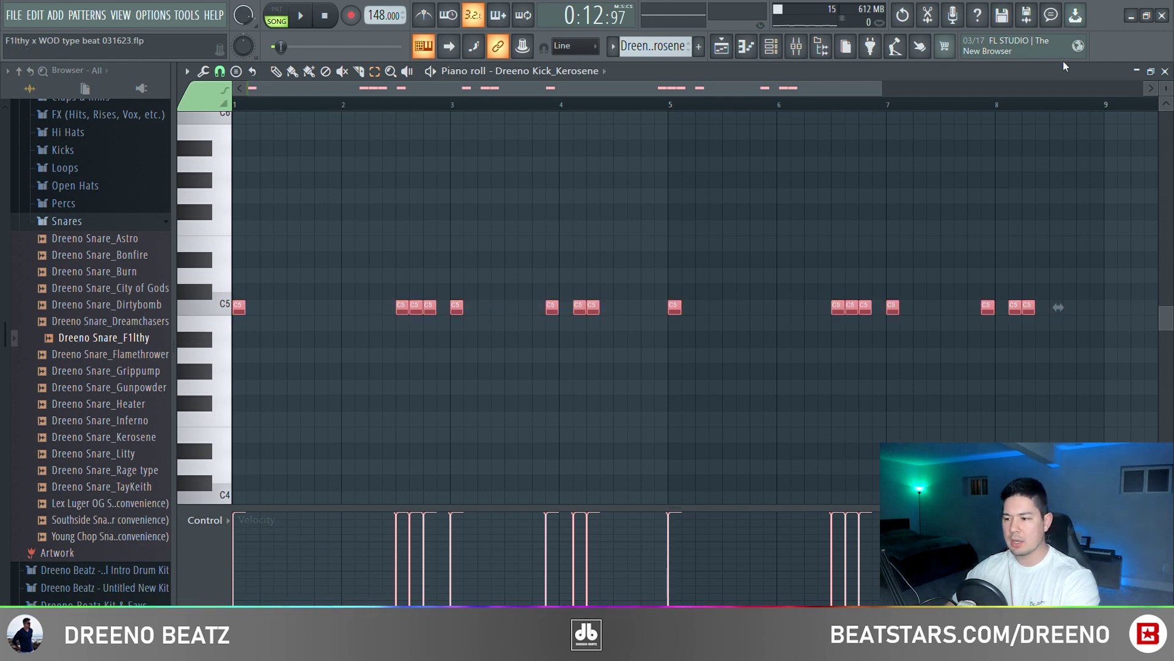
Inspect the first effect on the Kick mixer track and return to the playlist.
{"action": "key", "text": "F9"}
{"action": "left_click", "coordinate": [633, 251]}
{"action": "left_click", "coordinate": [1053, 205]}
{"action": "left_click", "coordinate": [1054, 206]}
{"action": "key", "text": "F5"}
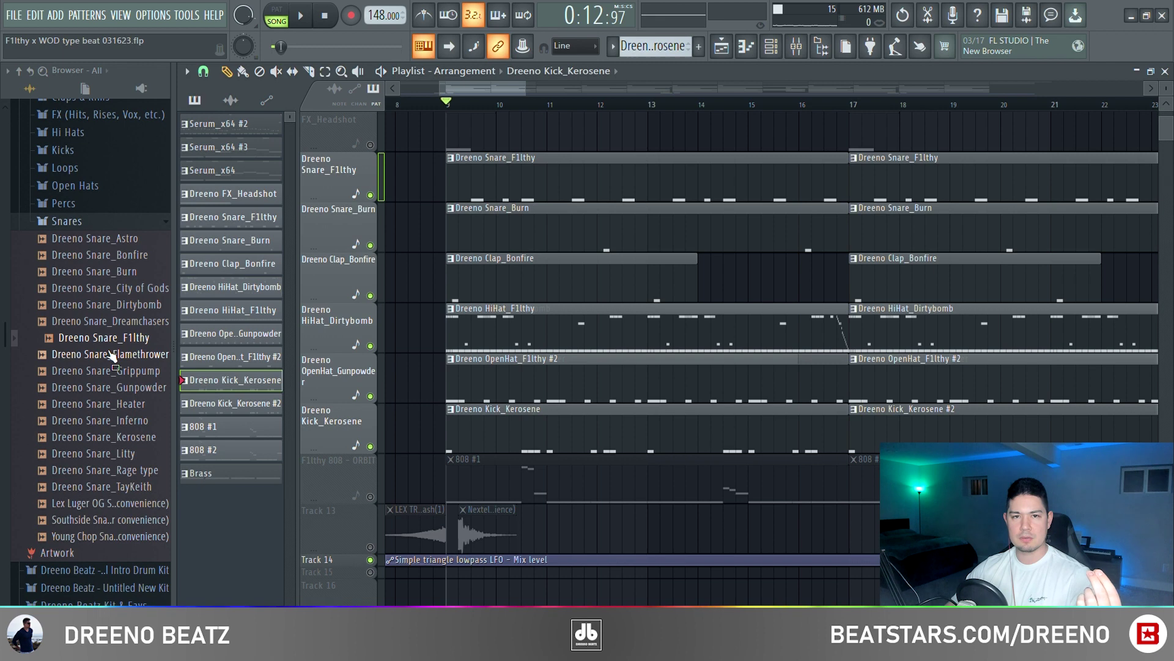
Browse the 808 samples of the ! F1LTHY x LUKRATIVE KIT pack and locate 808 - ORBIT.
{"action": "scroll", "coordinate": [104, 348], "scroll_direction": "up", "scroll_amount": 10}
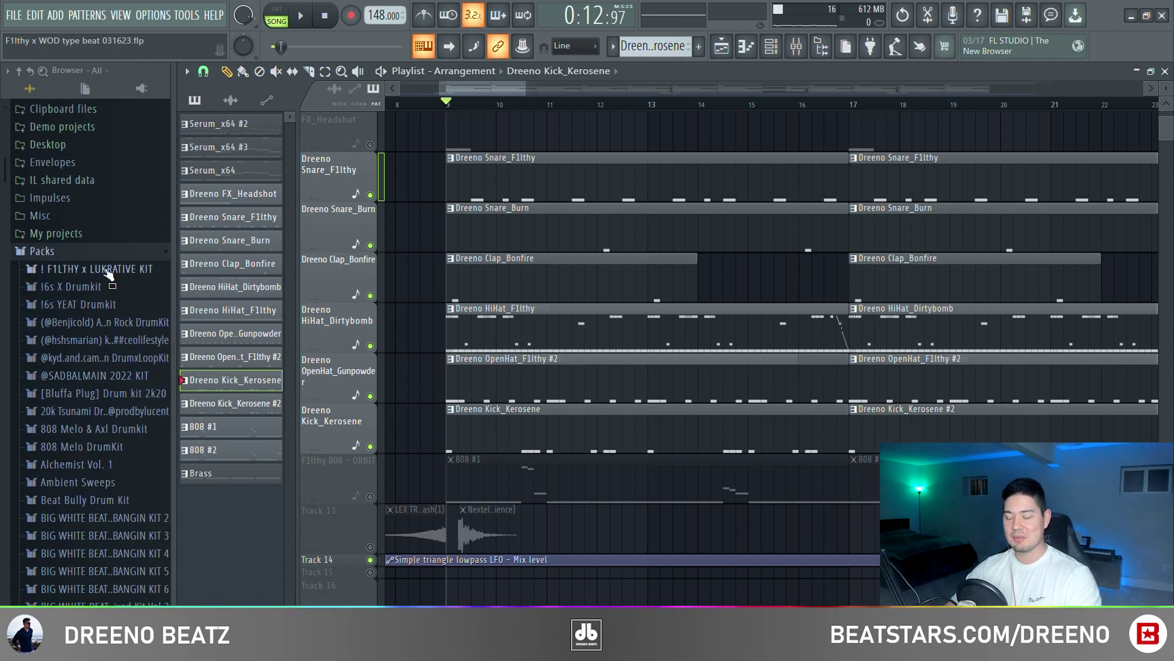
{"action": "left_click", "coordinate": [107, 269]}
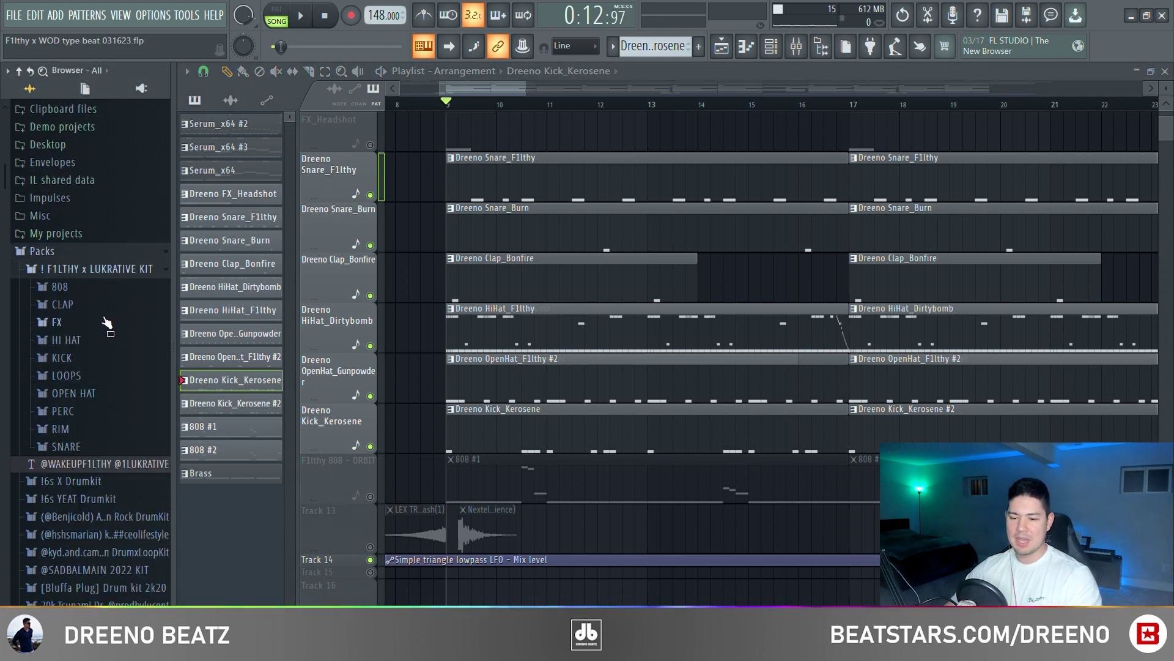
{"action": "scroll", "coordinate": [103, 320], "scroll_direction": "down", "scroll_amount": 2}
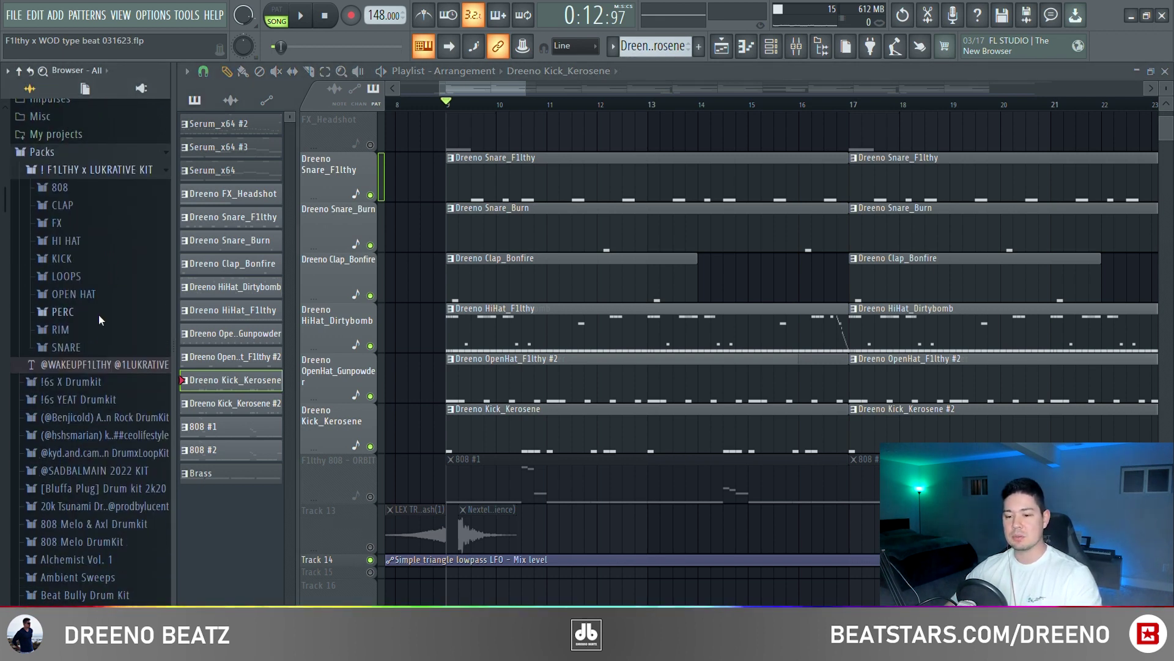
{"action": "left_click", "coordinate": [70, 188]}
{"action": "scroll", "coordinate": [98, 306], "scroll_direction": "down", "scroll_amount": 8}
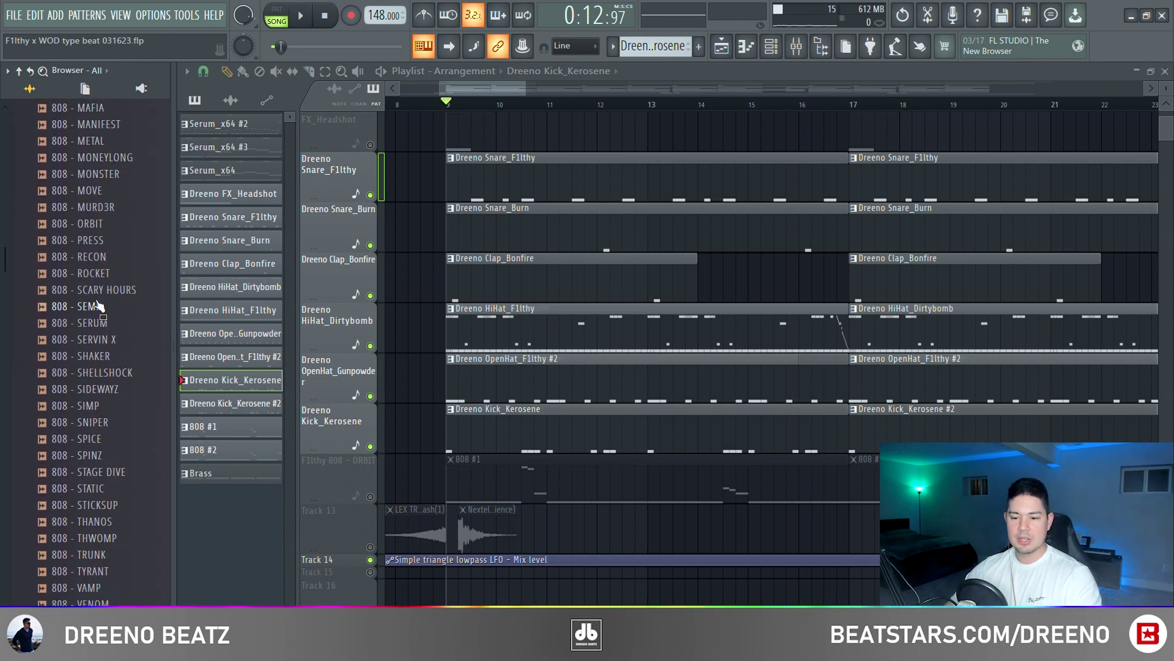
{"action": "scroll", "coordinate": [92, 355], "scroll_direction": "up", "scroll_amount": 7}
{"action": "scroll", "coordinate": [89, 370], "scroll_direction": "up", "scroll_amount": 3}
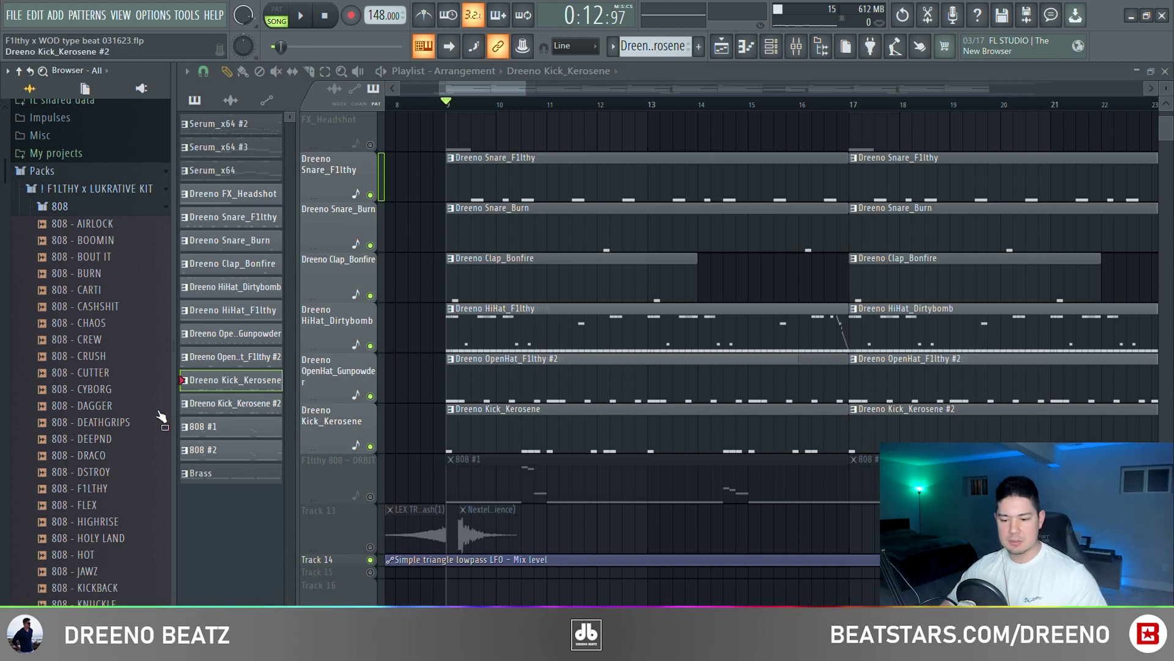
{"action": "scroll", "coordinate": [84, 431], "scroll_direction": "down", "scroll_amount": 4}
{"action": "scroll", "coordinate": [104, 452], "scroll_direction": "down", "scroll_amount": 4}
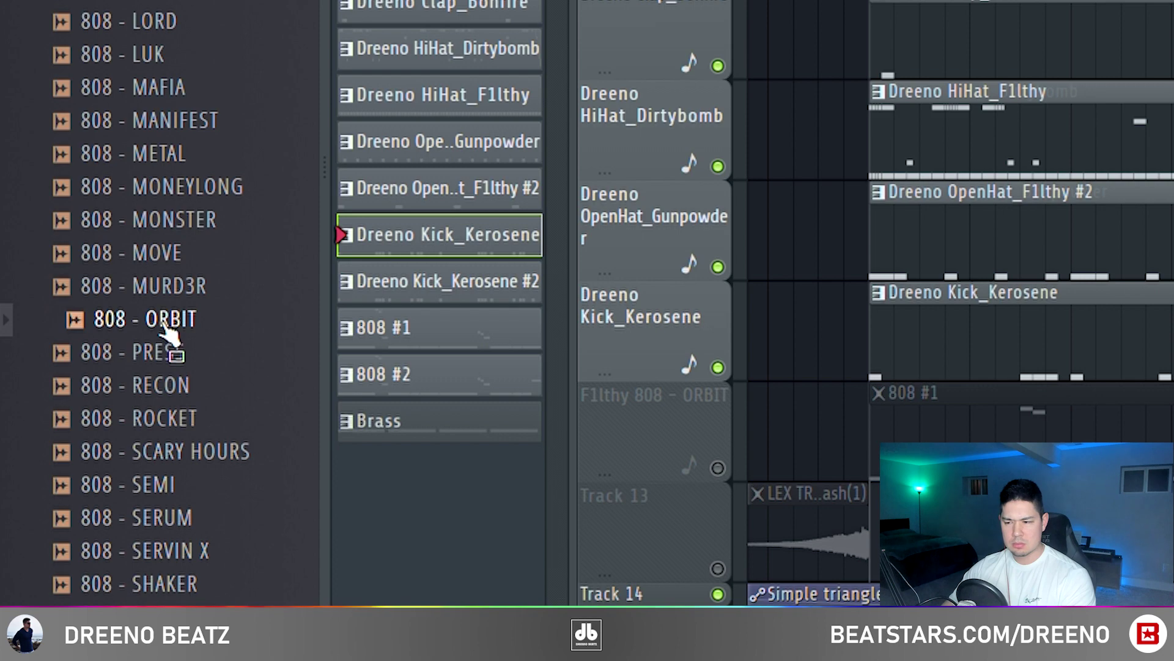
{"action": "left_click_drag", "start_coordinate": [168, 333], "coordinate": [381, 327]}
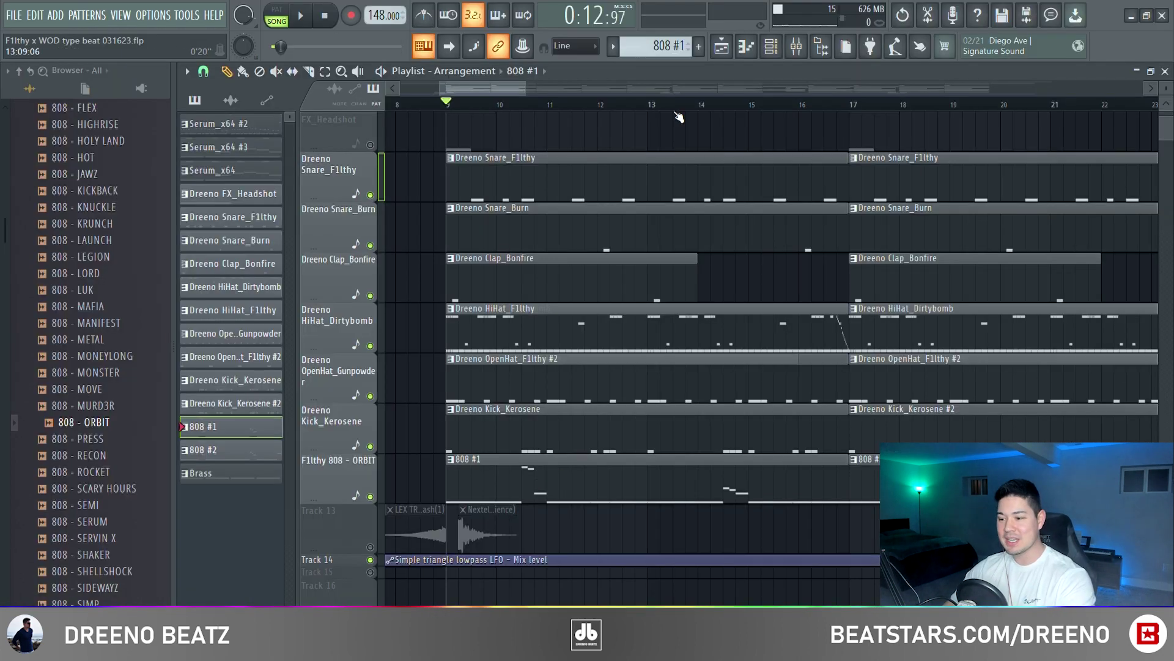
Open the 808 #1 pattern in the piano roll and play its notes along with the drums.
{"action": "left_click", "coordinate": [770, 48]}
{"action": "left_click", "coordinate": [820, 461]}
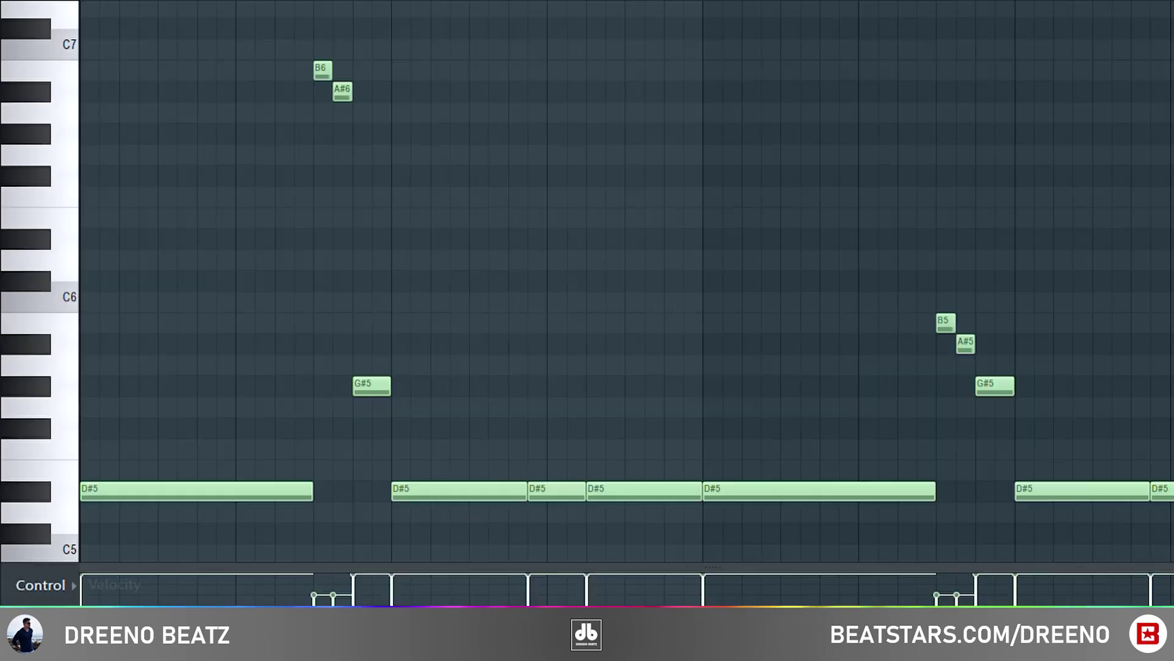
{"action": "key", "text": "space"}
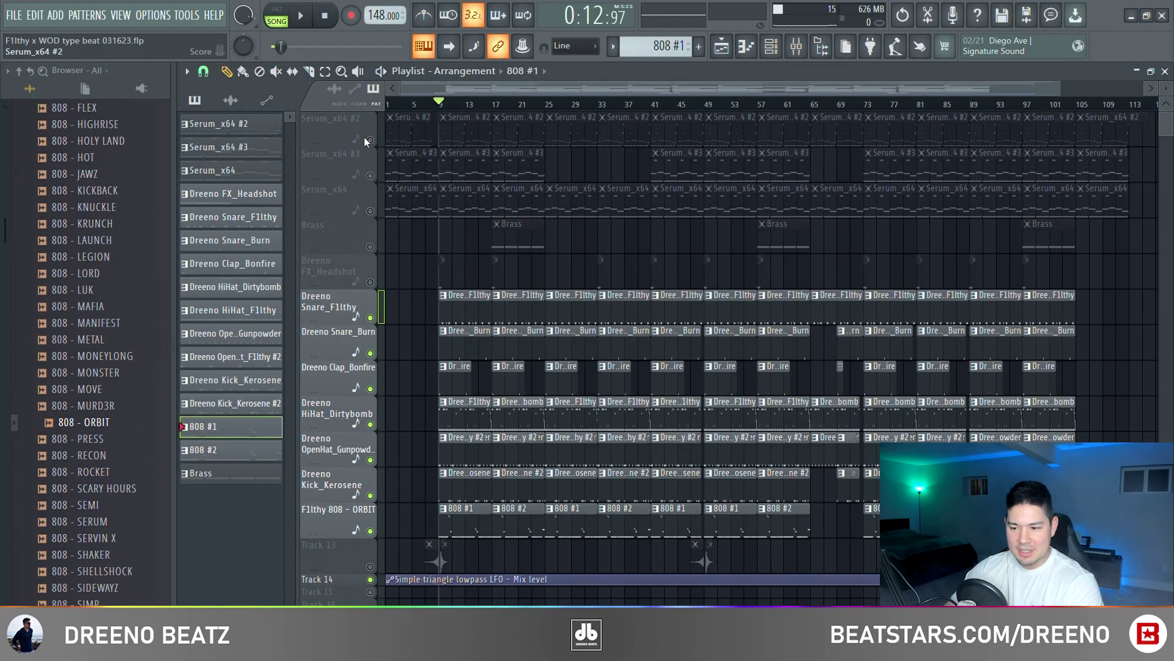
Unmute all playlist tracks and play the full beat from the start.
{"action": "right_click", "coordinate": [371, 142]}
{"action": "right_click", "coordinate": [371, 141]}
{"action": "key", "text": "space"}
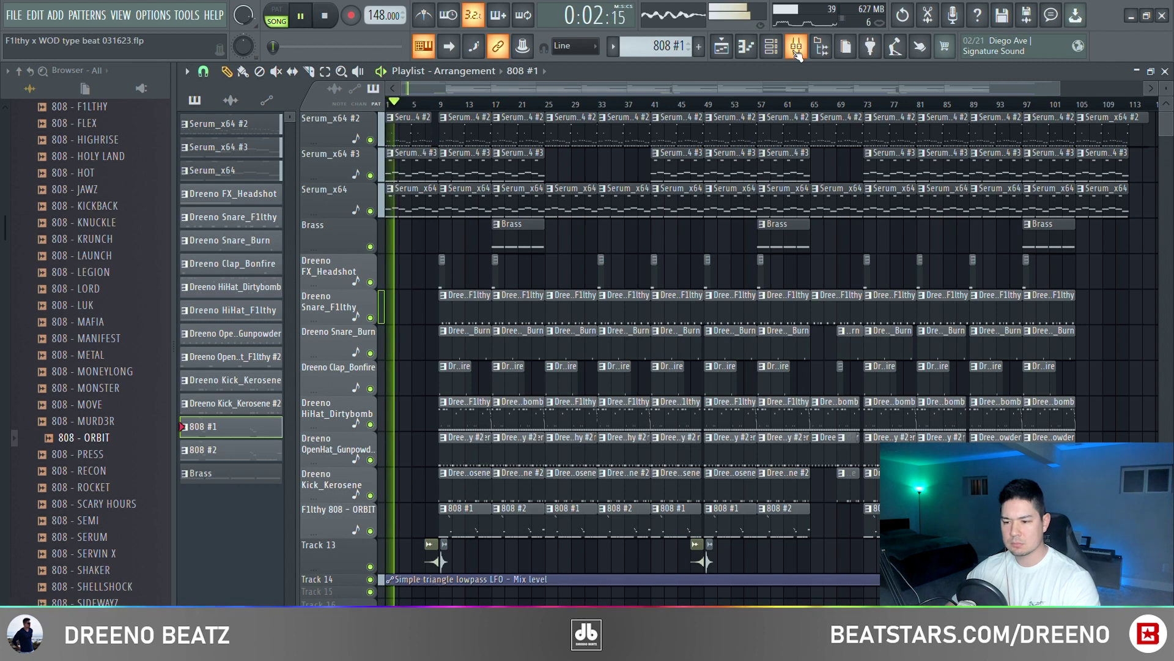
Look at the master channel's effects in the mixer during playback, pointing out the Simple triangle lowpass LFO, and close the mixer.
{"action": "left_click", "coordinate": [801, 54]}
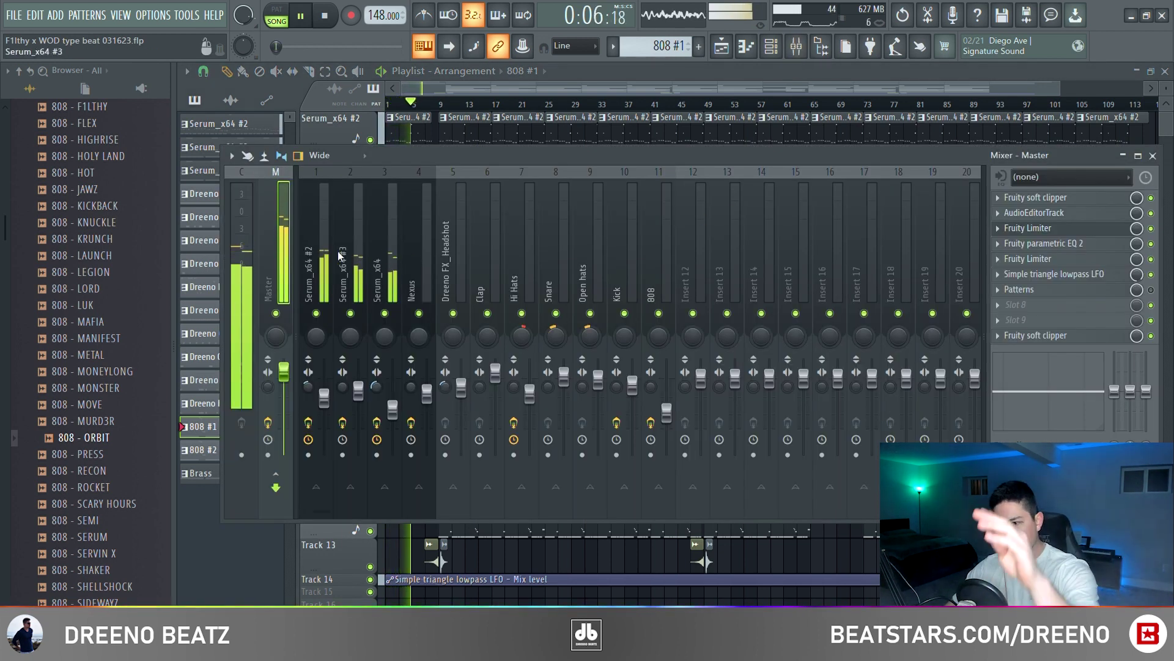
{"action": "left_click", "coordinate": [1038, 277]}
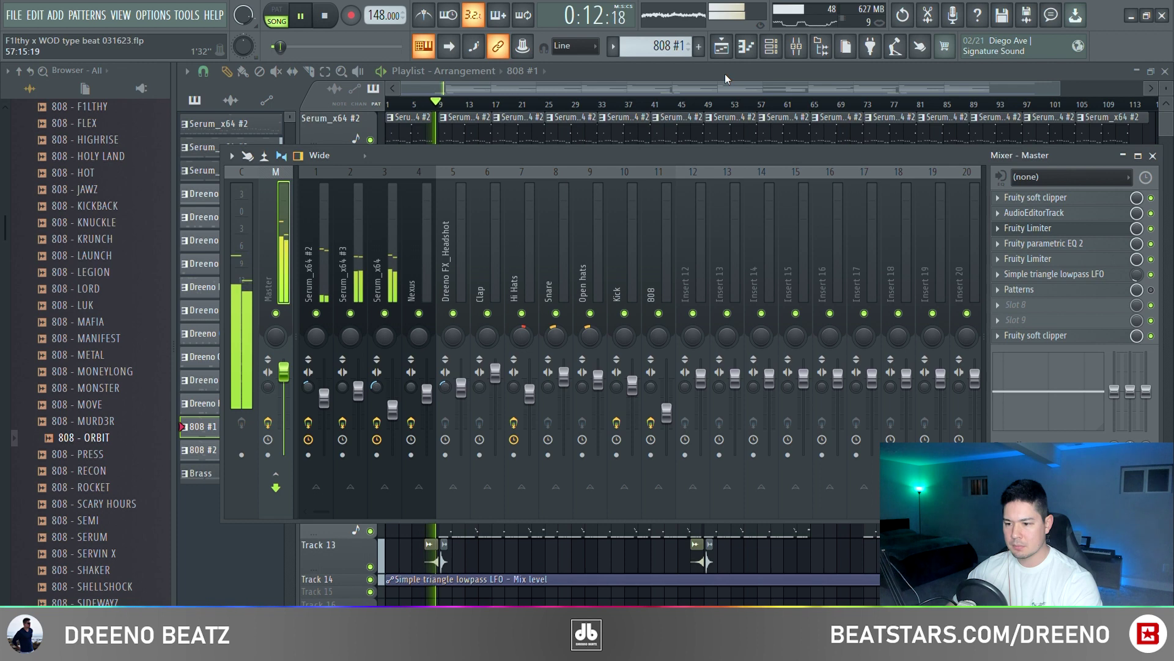
{"action": "key", "text": "F9"}
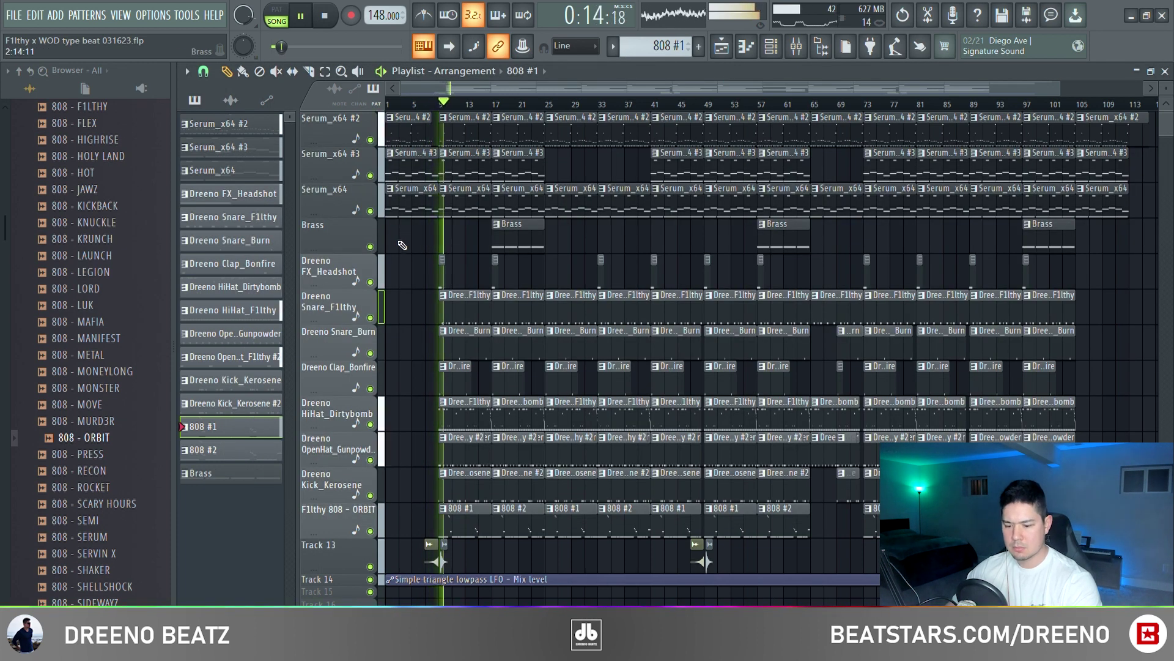